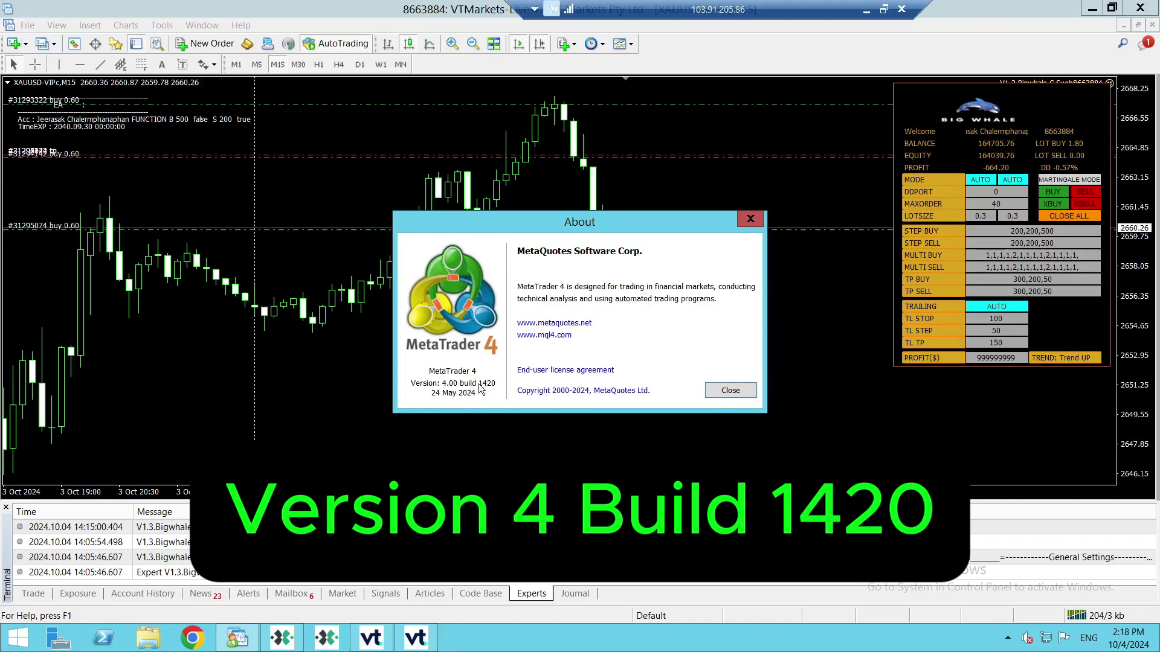
# Step: Close the About dialog and minimise the VT Markets MetaTrader 4 terminal to get back to the desktop
pyautogui.click(729, 391)
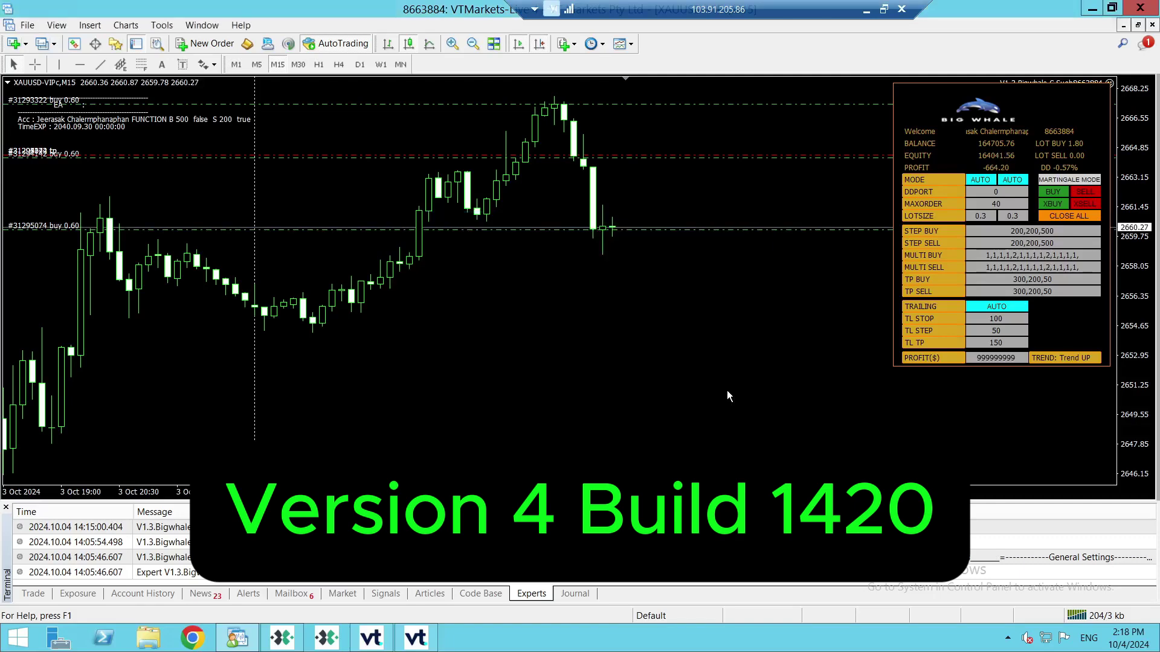
pyautogui.click(1092, 8)
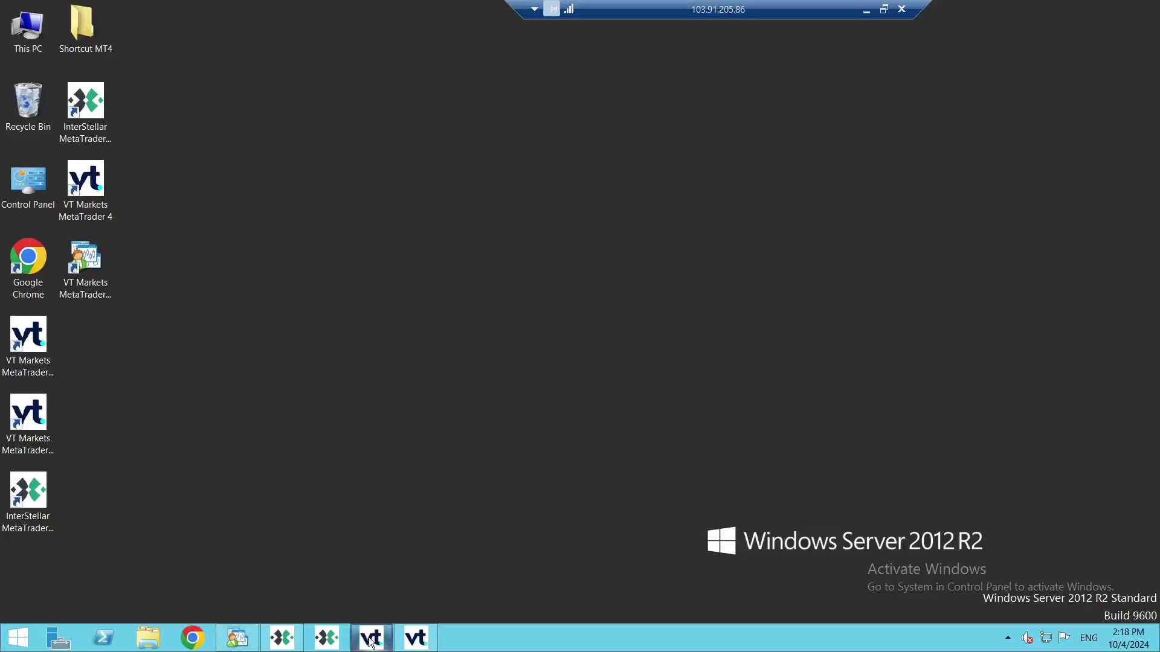
pyautogui.moveTo(371, 642)
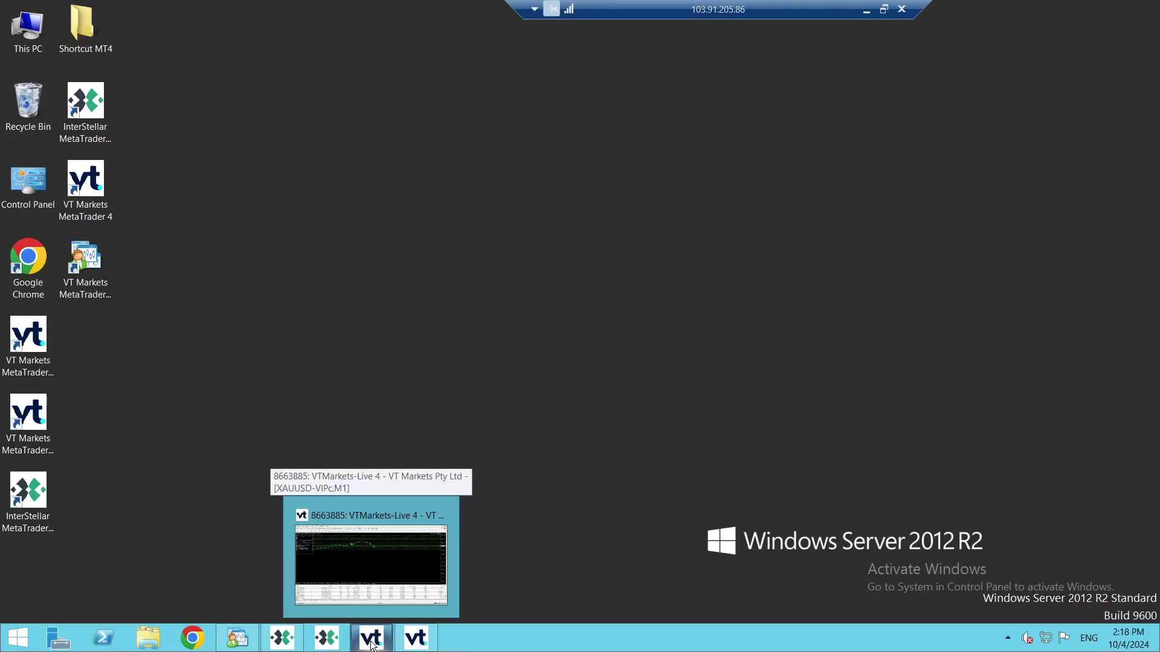
pyautogui.moveTo(414, 648)
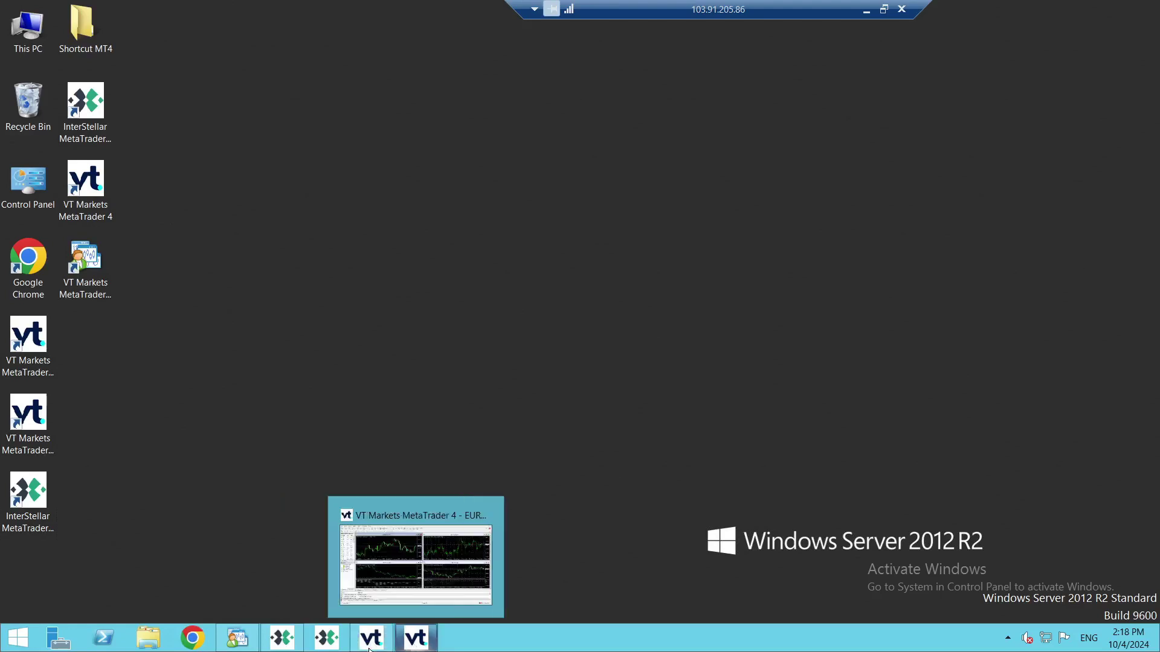
# Step: Launch the second pinned InterStellar MetaTrader 4 terminal and dismiss its account-opening and login dialogs
pyautogui.click(330, 644)
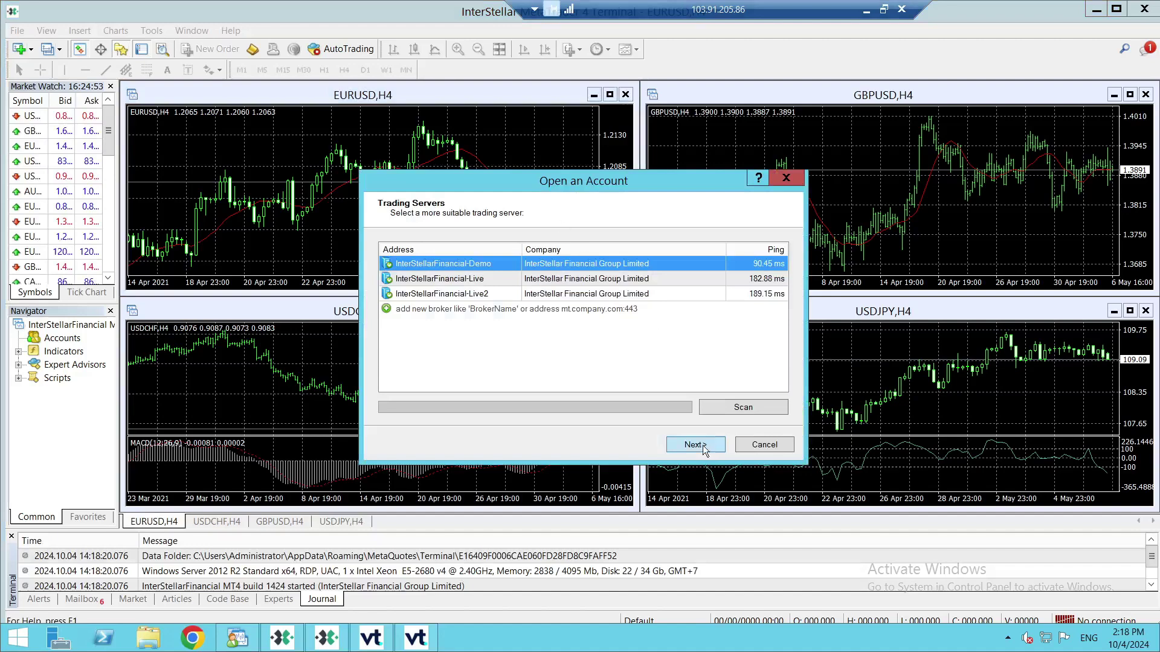
pyautogui.click(765, 445)
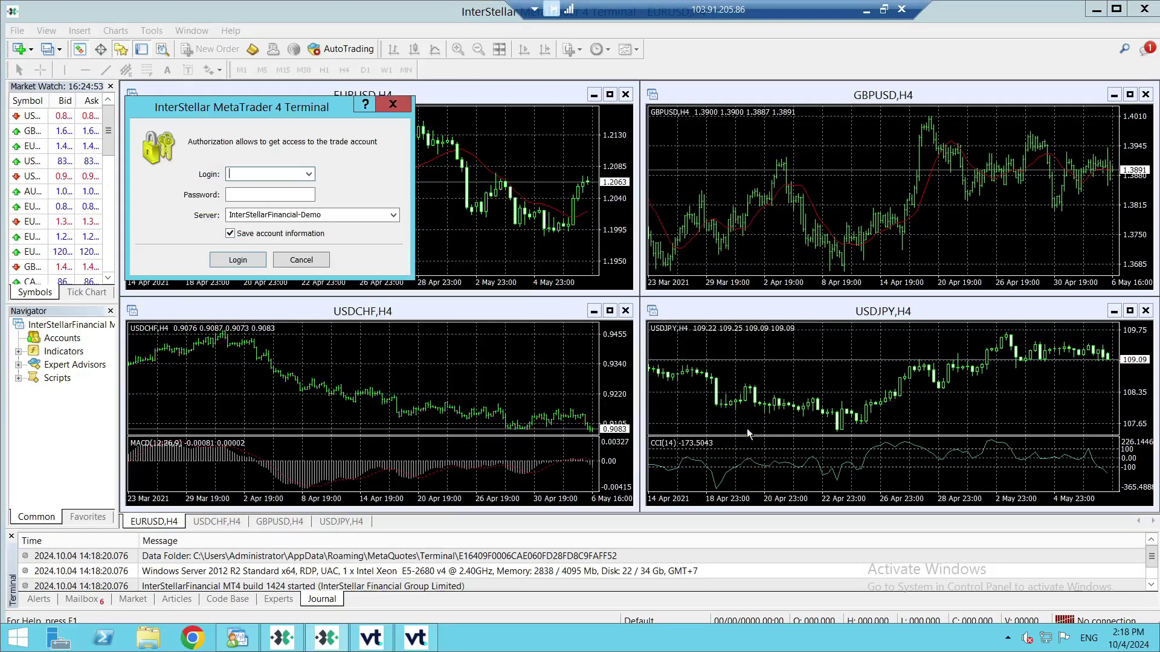
pyautogui.click(394, 106)
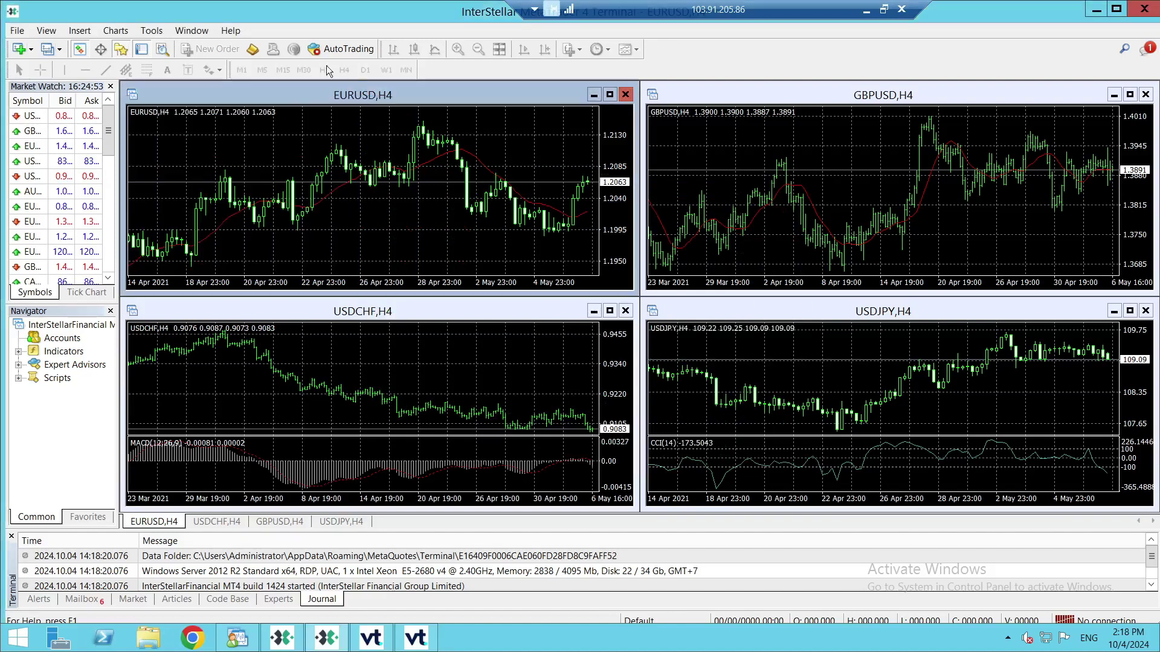
# Step: Check the version and build information of the InterStellar MetaTrader 4 terminal, and close the terminal
pyautogui.click(230, 31)
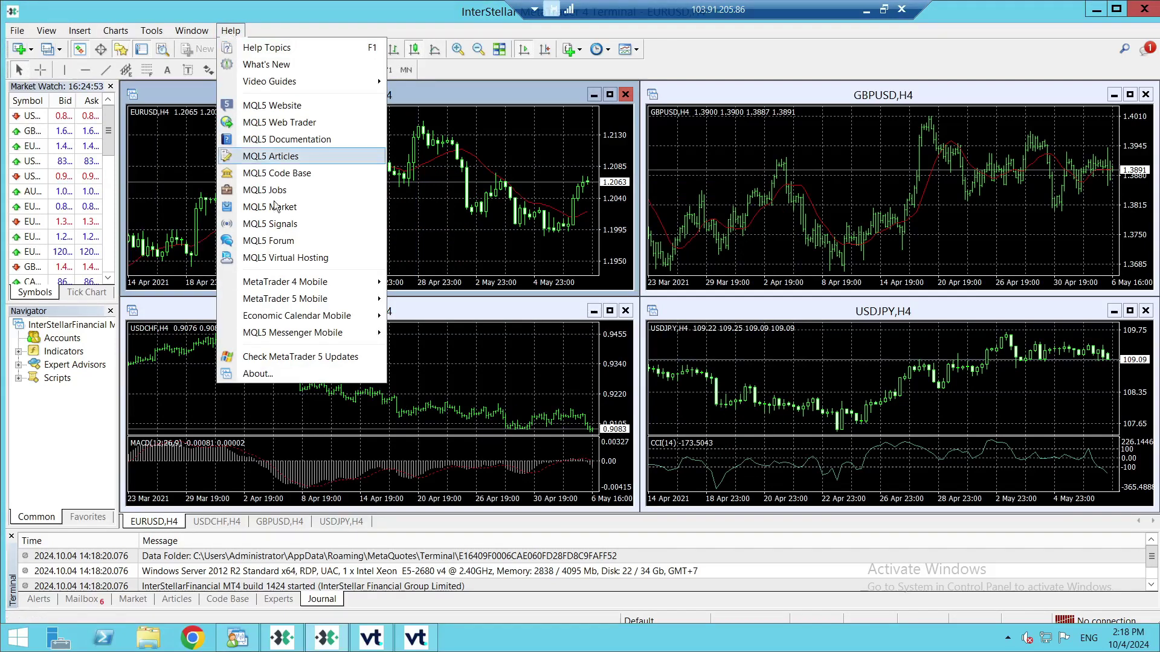
pyautogui.click(269, 375)
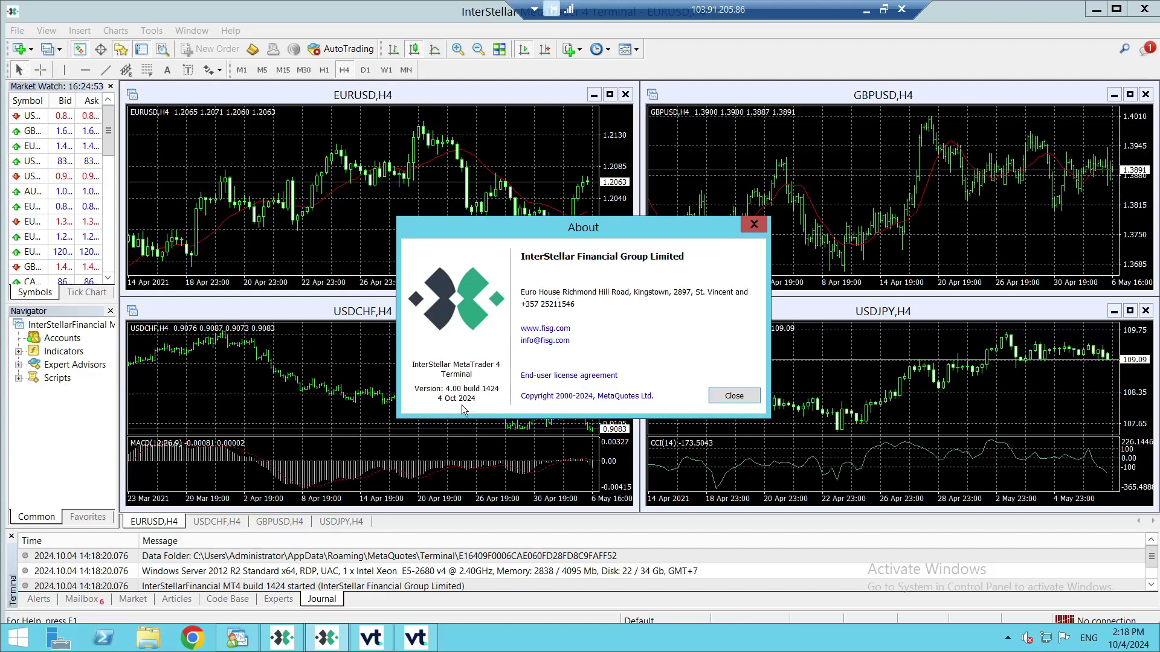
pyautogui.click(734, 397)
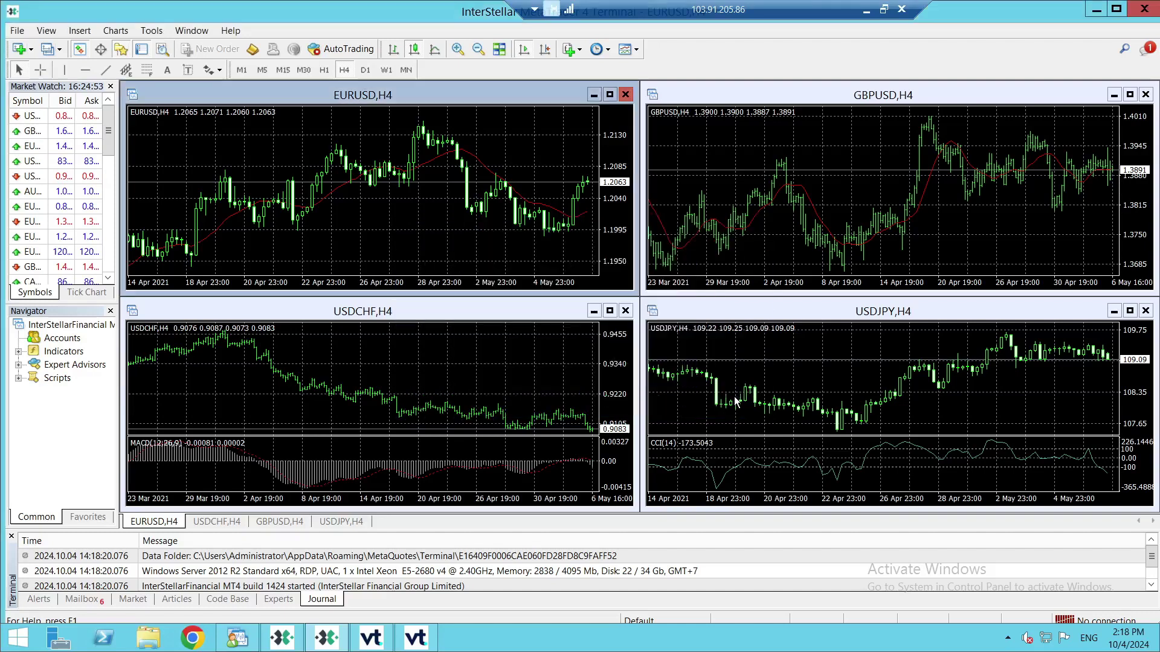
pyautogui.click(1146, 13)
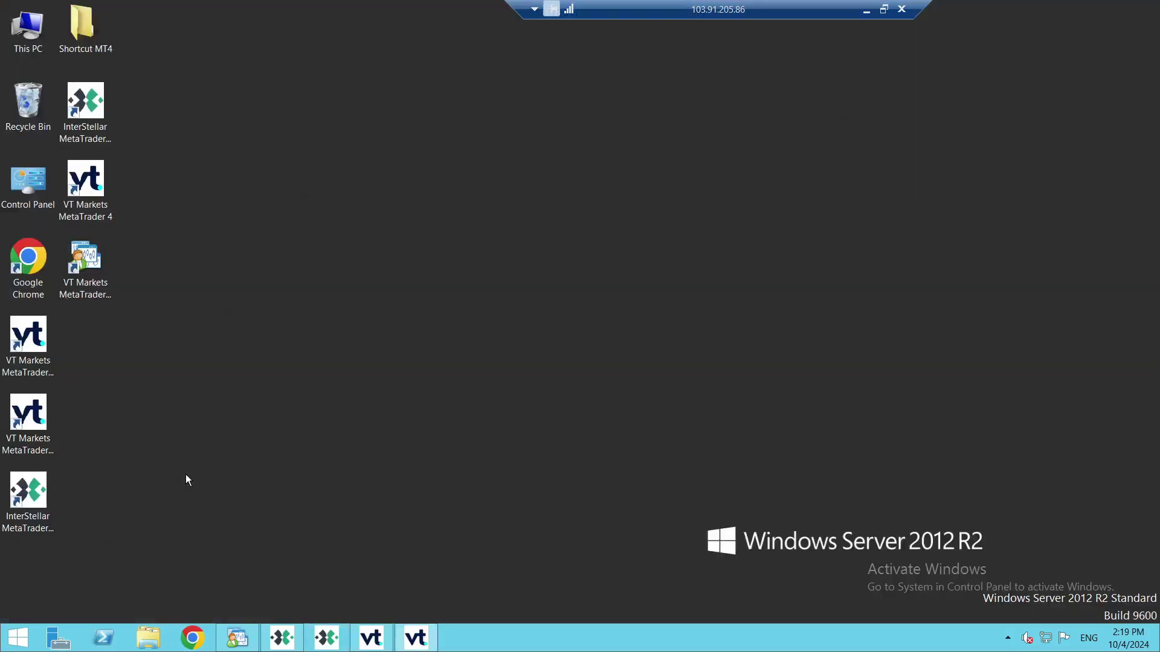
# Step: Switch to File Explorer and browse to the Program Files (x86) folder on Local Disk (C:)
pyautogui.click(149, 641)
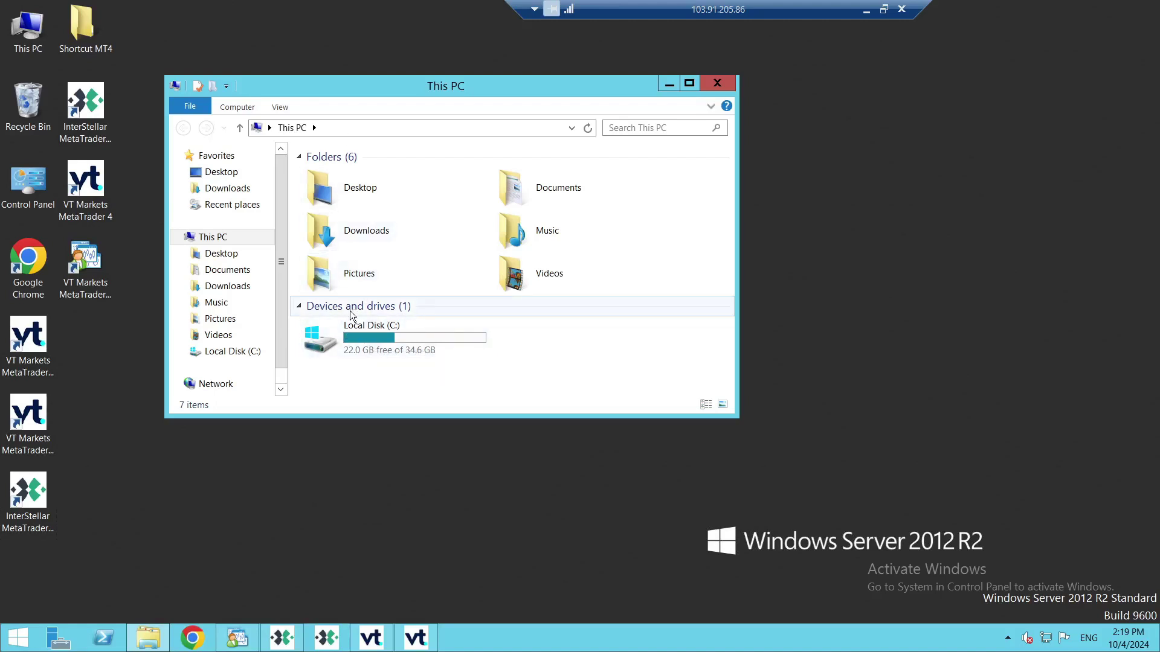
pyautogui.click(372, 337)
pyautogui.doubleClick(372, 337)
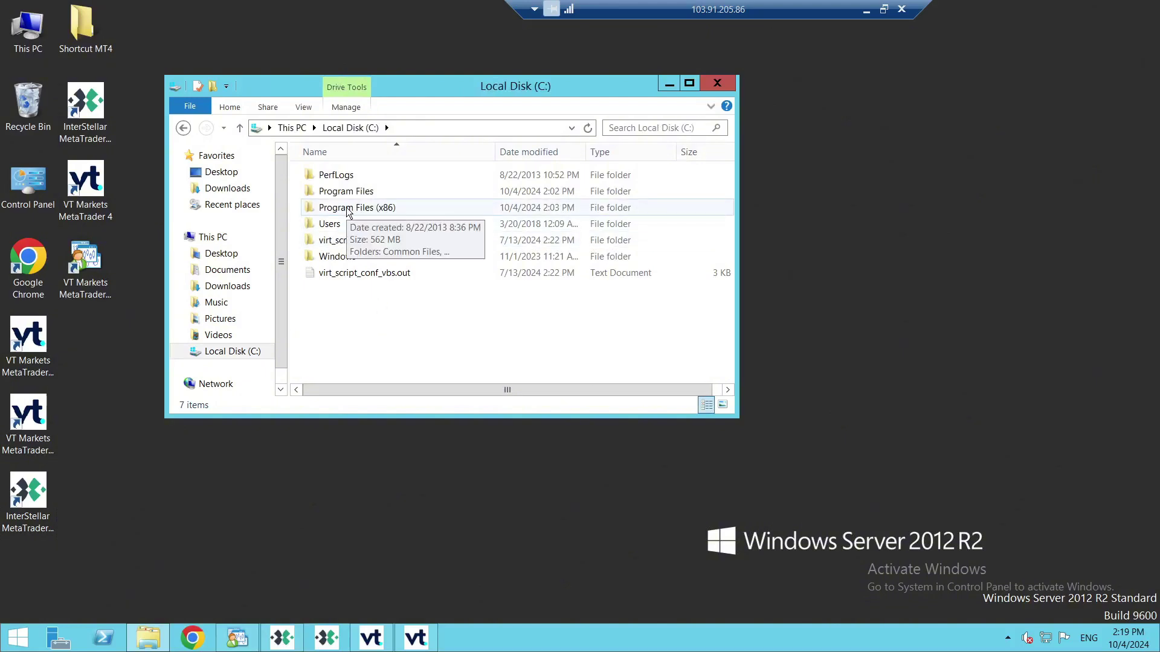
pyautogui.doubleClick(379, 208)
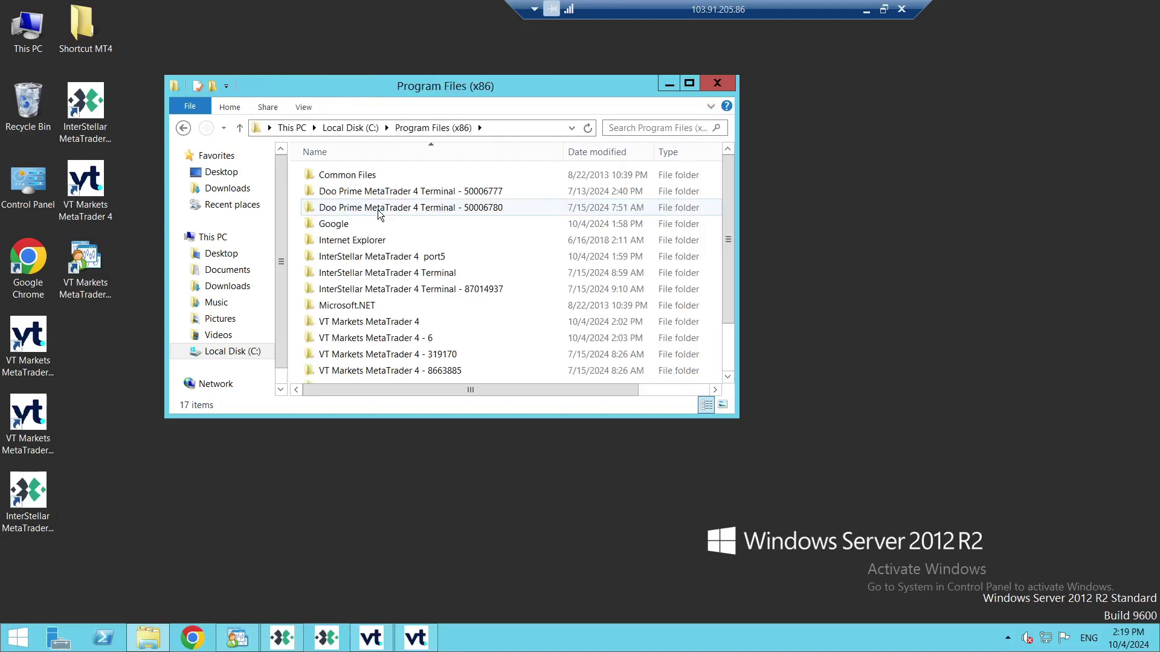
pyautogui.scroll(-1, 375, 256)
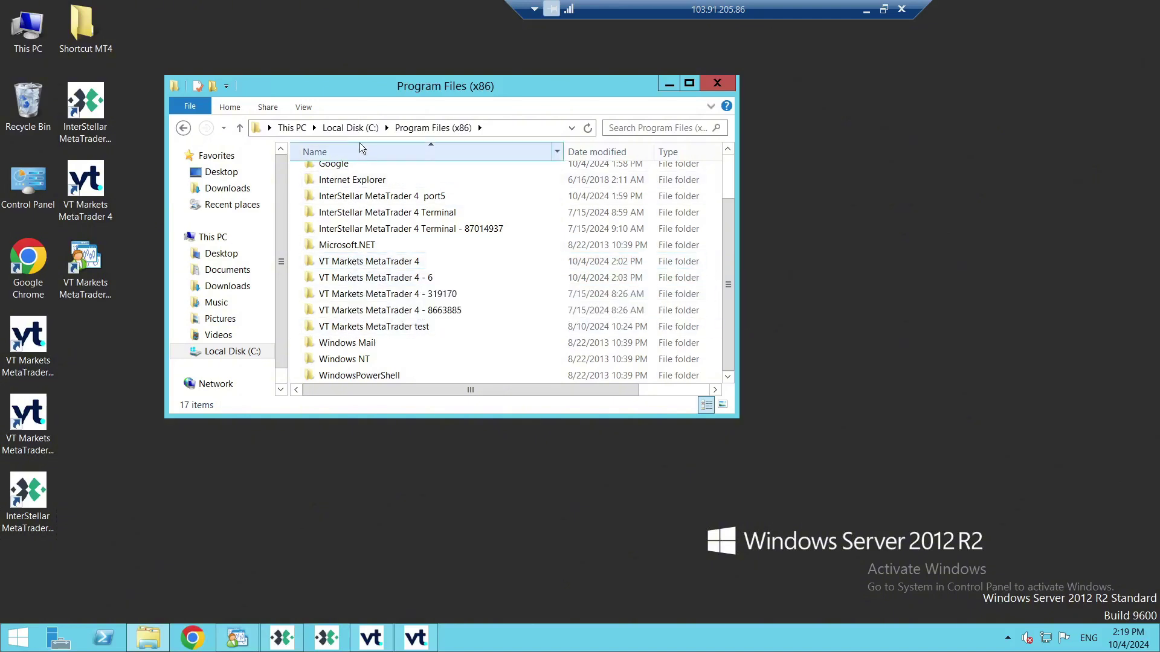
pyautogui.moveTo(353, 83); pyautogui.dragTo(431, 88)
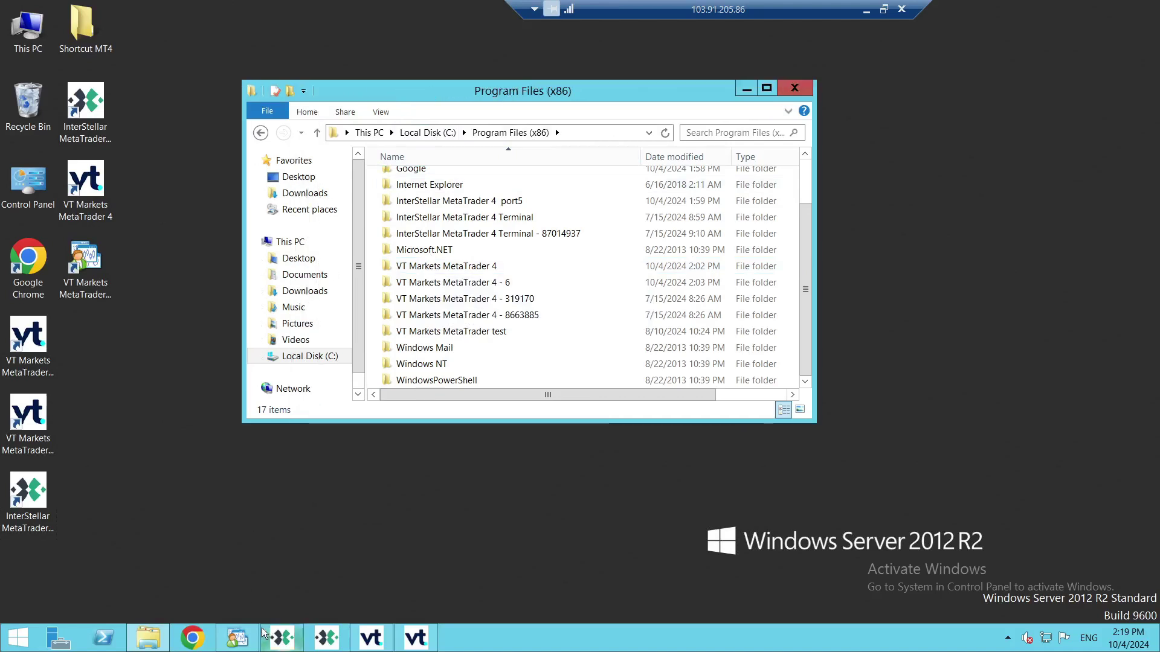
# Step: Examine the installation folder name in the target path of the previously opened VT Markets MetaTrader 4 terminal's desktop shortcut properties
pyautogui.moveTo(244, 639)
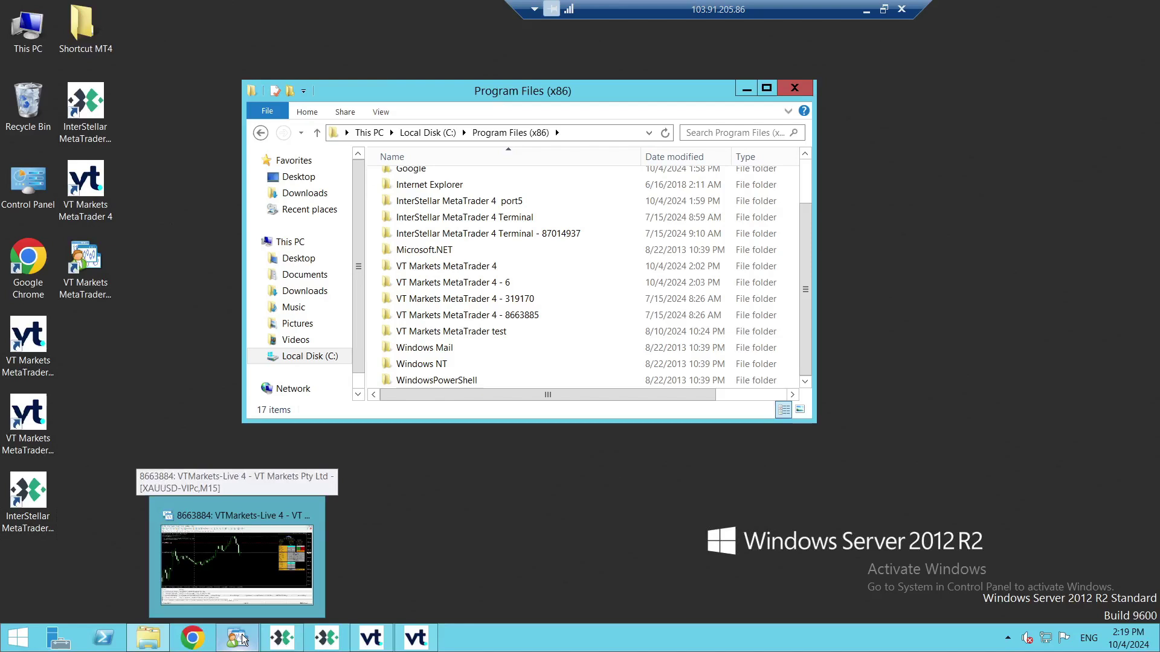
pyautogui.rightClick(95, 278)
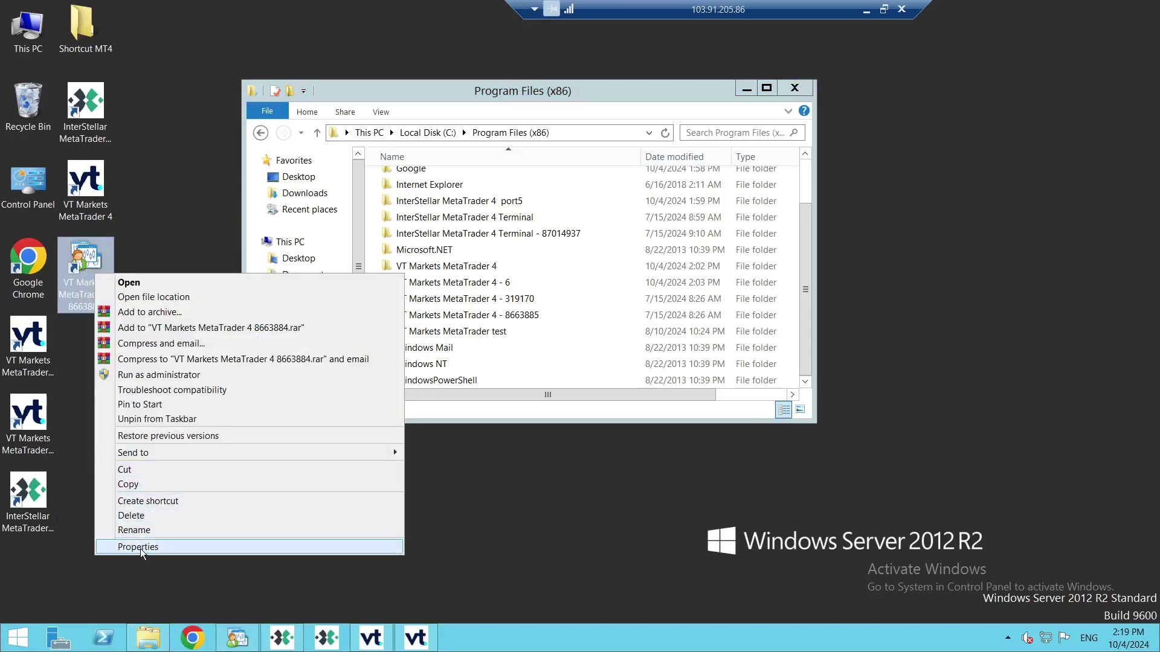
pyautogui.click(138, 547)
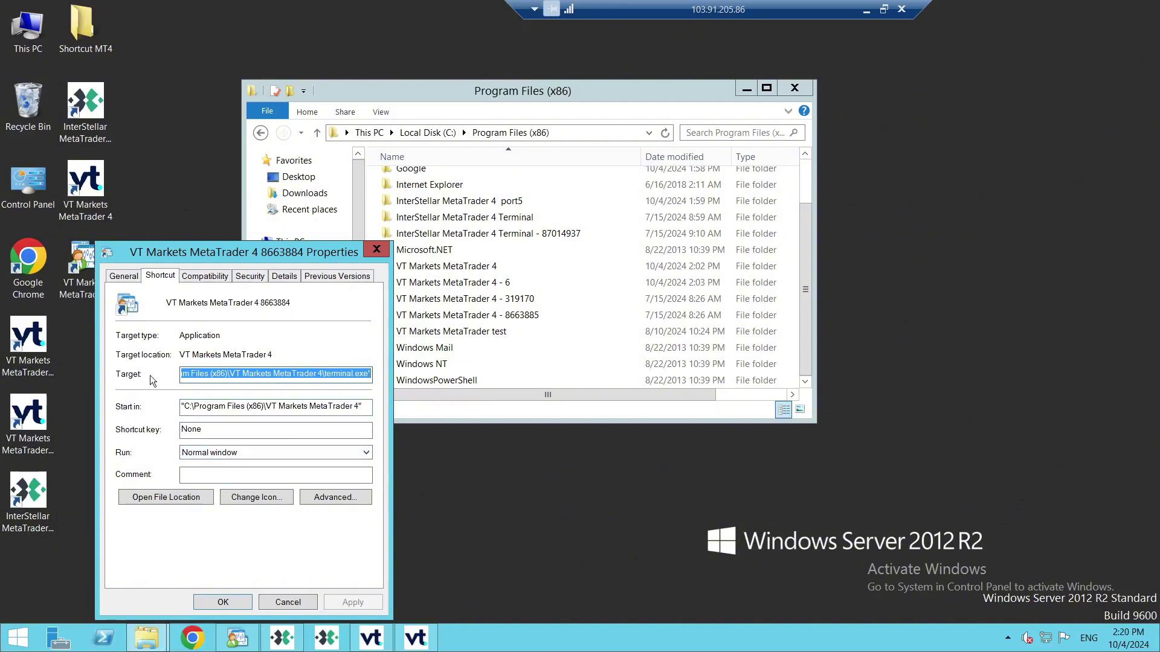
pyautogui.click(231, 373)
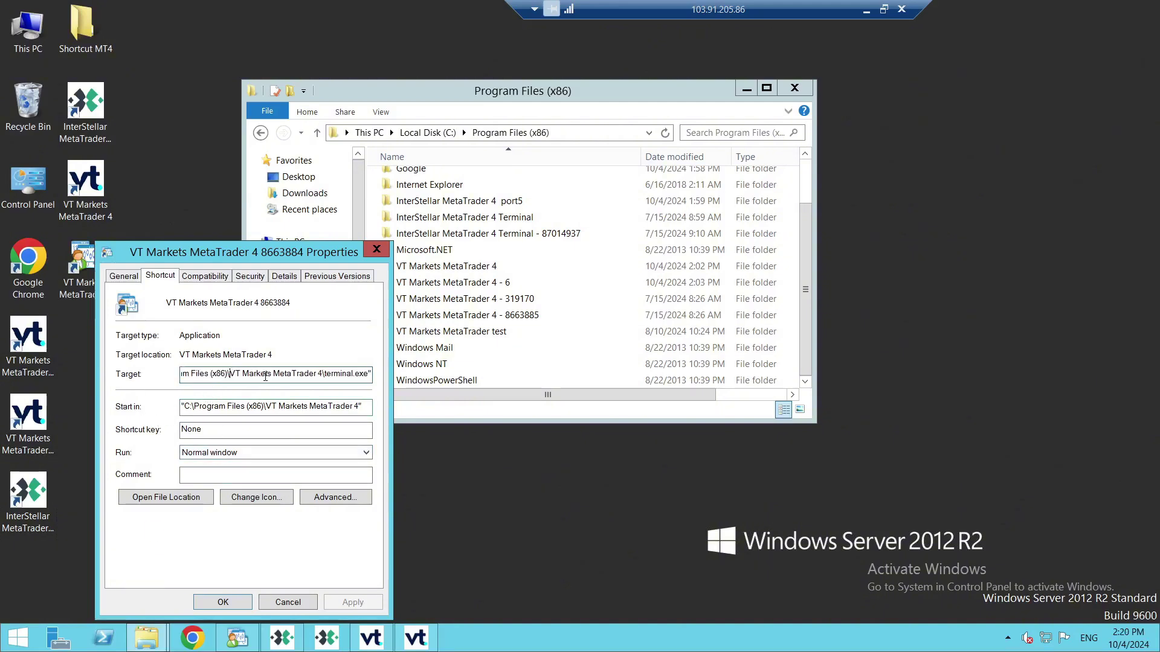
pyautogui.moveTo(232, 373); pyautogui.dragTo(378, 383)
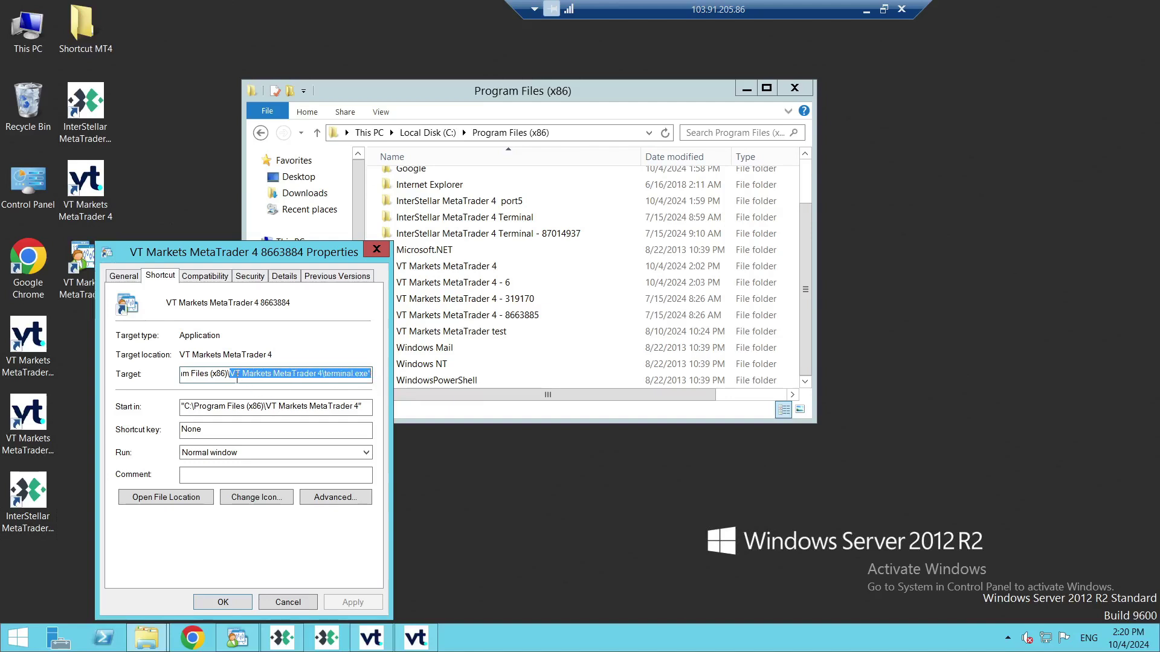
pyautogui.click(234, 377)
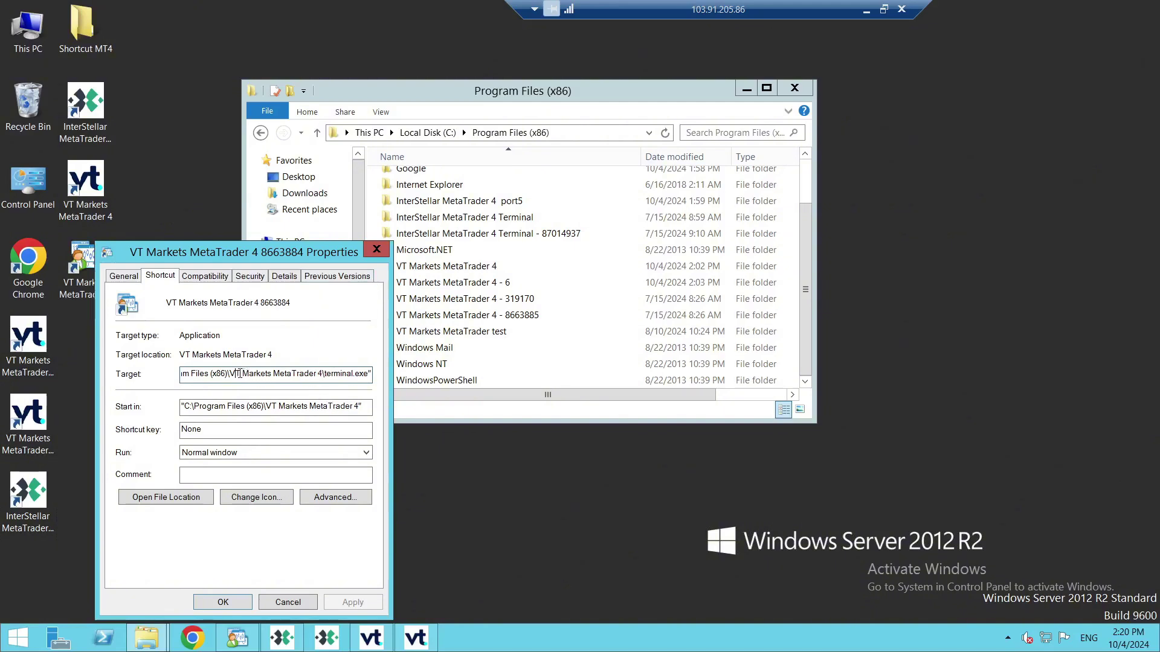
pyautogui.moveTo(235, 374); pyautogui.dragTo(324, 385)
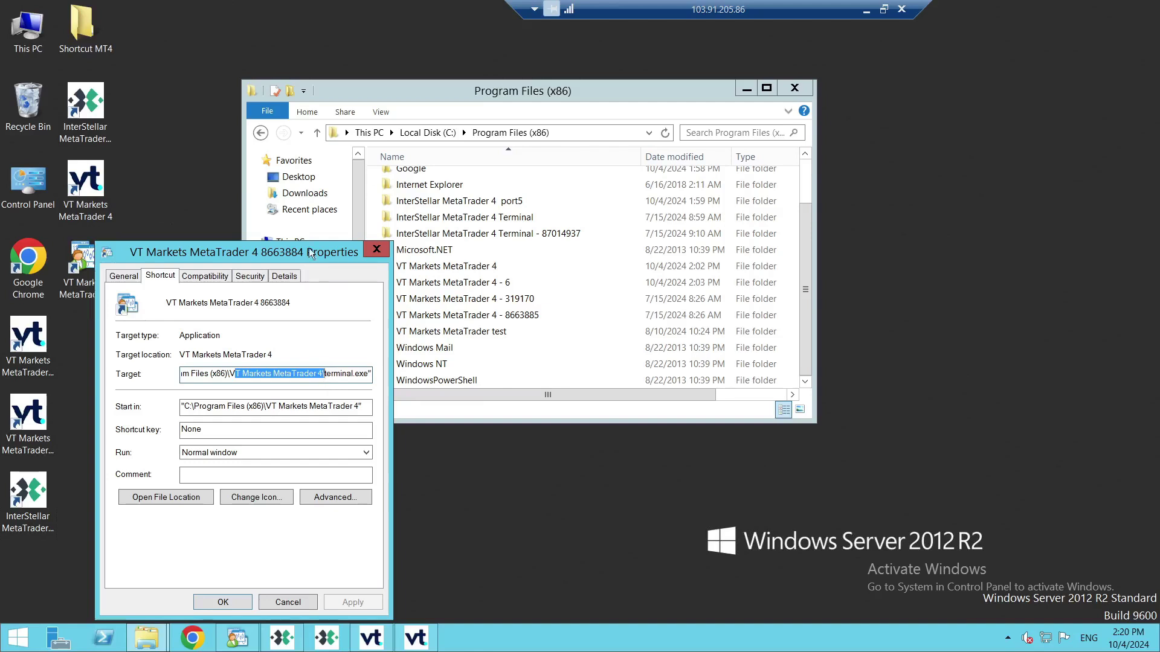
# Step: Place the properties dialog and folder window side by side, and select the terminal application inside the VT Markets MetaTrader 4 folder
pyautogui.moveTo(359, 250); pyautogui.dragTo(294, 135)
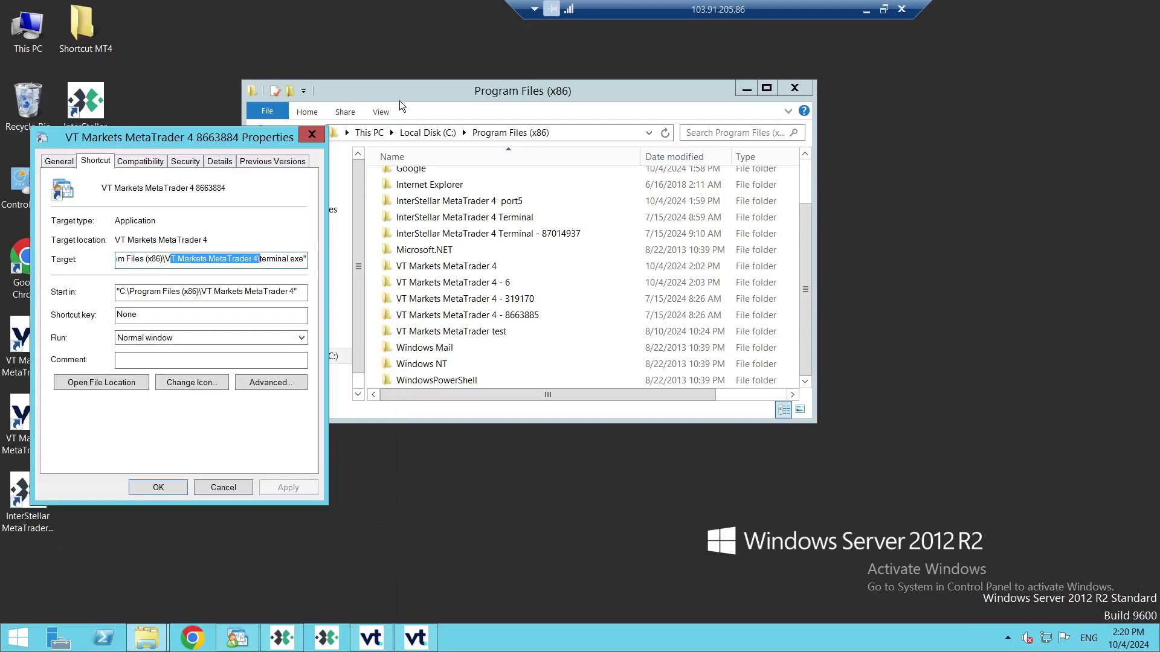
pyautogui.moveTo(399, 100); pyautogui.dragTo(488, 92)
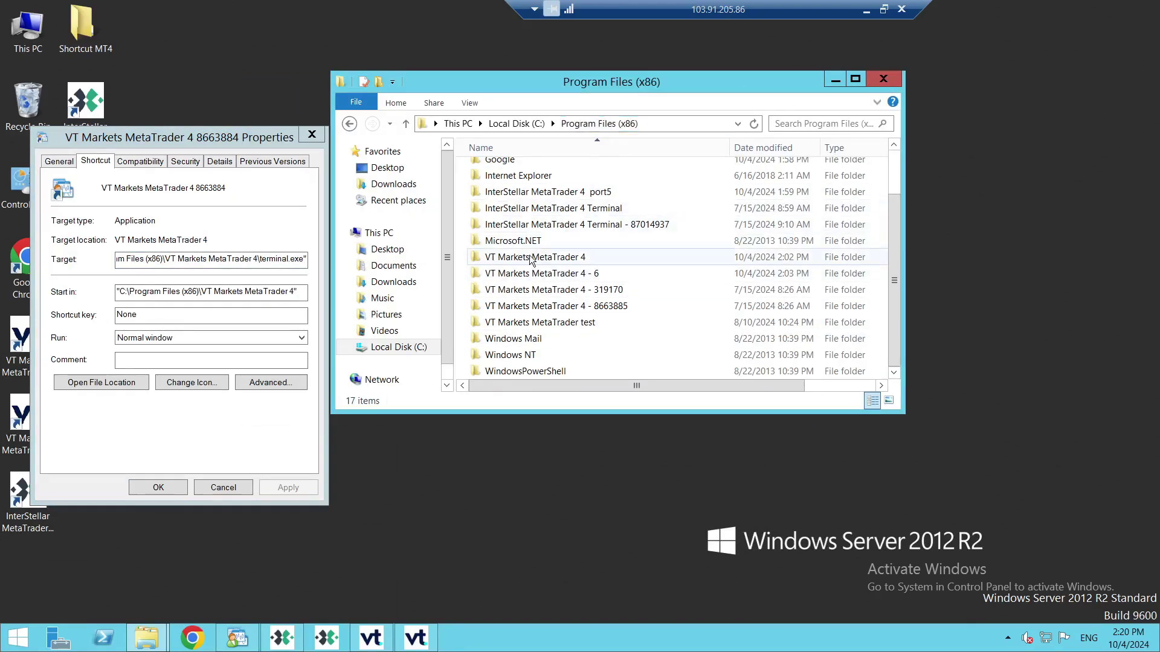
pyautogui.doubleClick(571, 259)
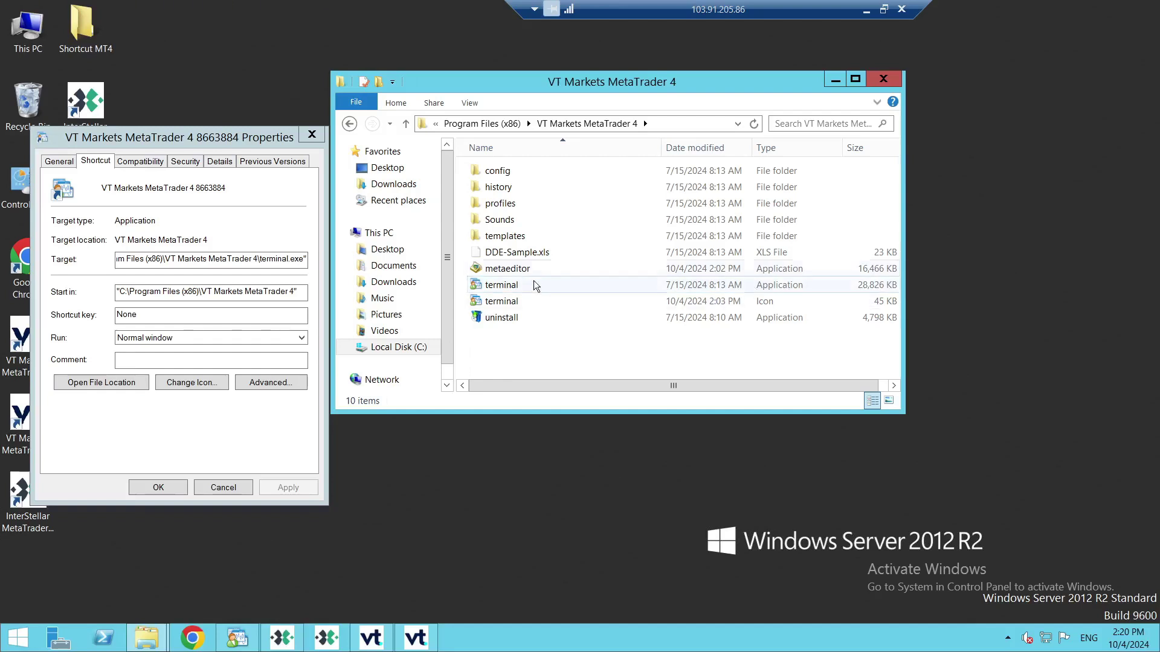
pyautogui.click(500, 291)
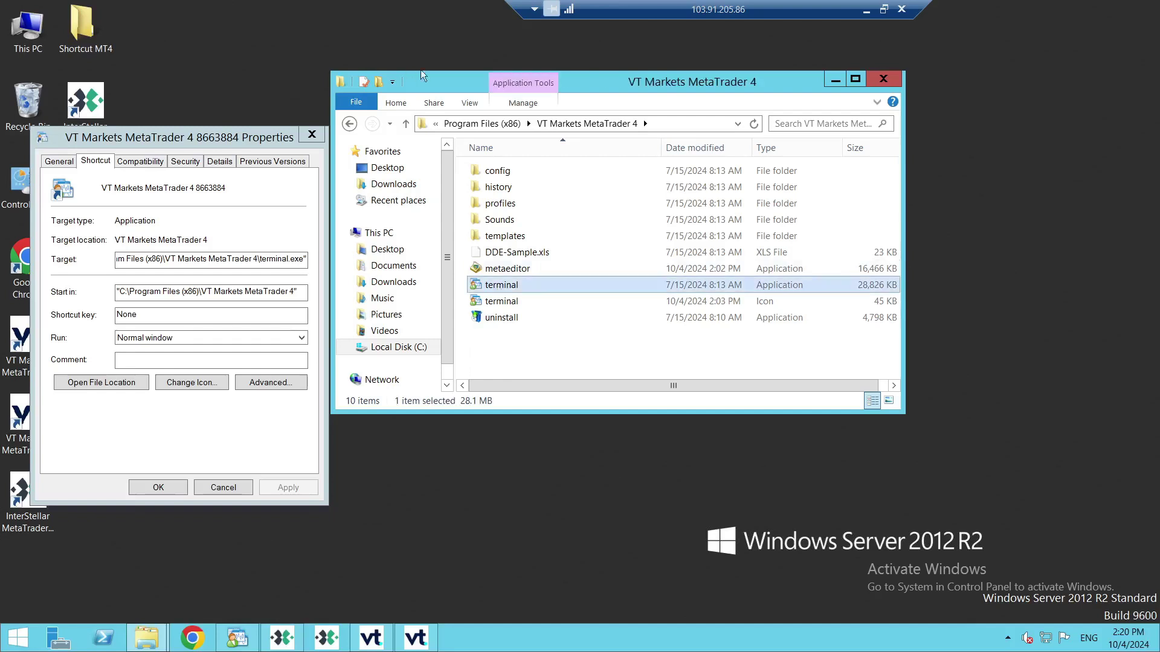
# Step: Close the shortcut's properties and open a second File Explorer window, arranged below the VT Markets MetaTrader 4 folder window
pyautogui.moveTo(441, 82); pyautogui.dragTo(354, 49)
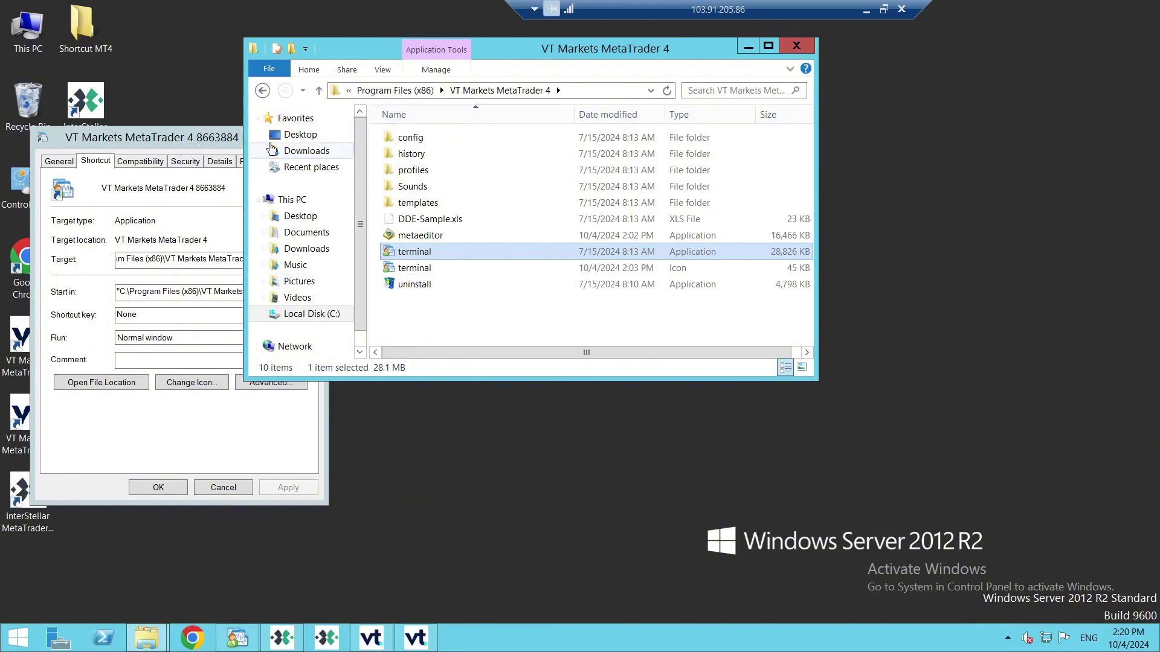
pyautogui.click(44, 139)
pyautogui.click(44, 139)
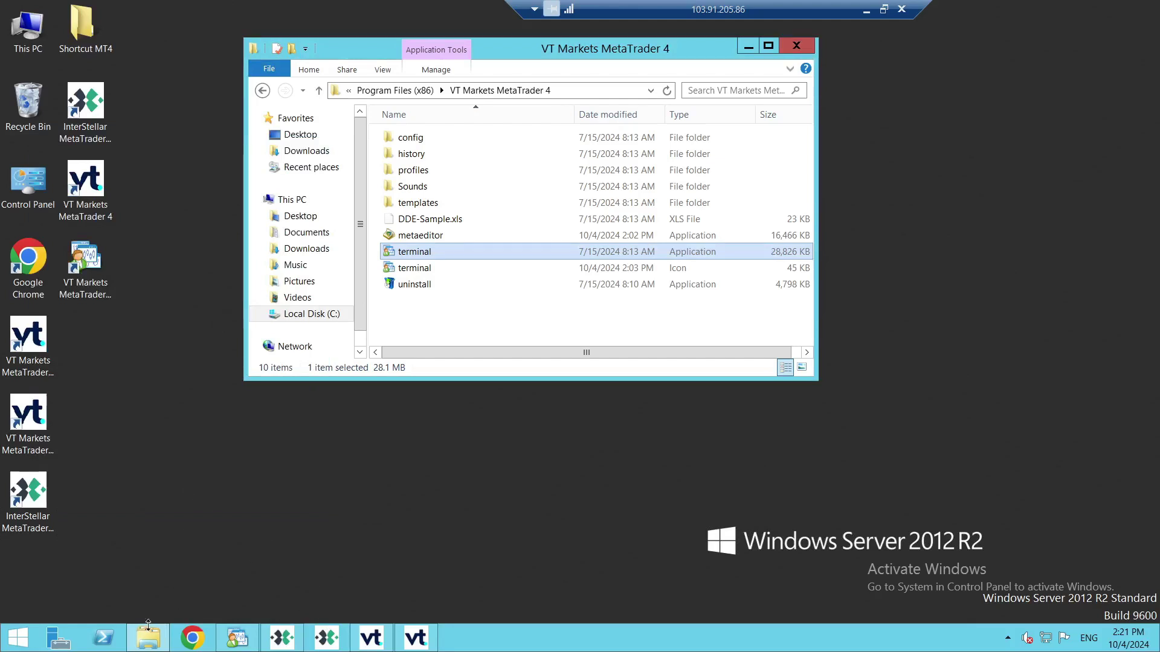
pyautogui.rightClick(150, 646)
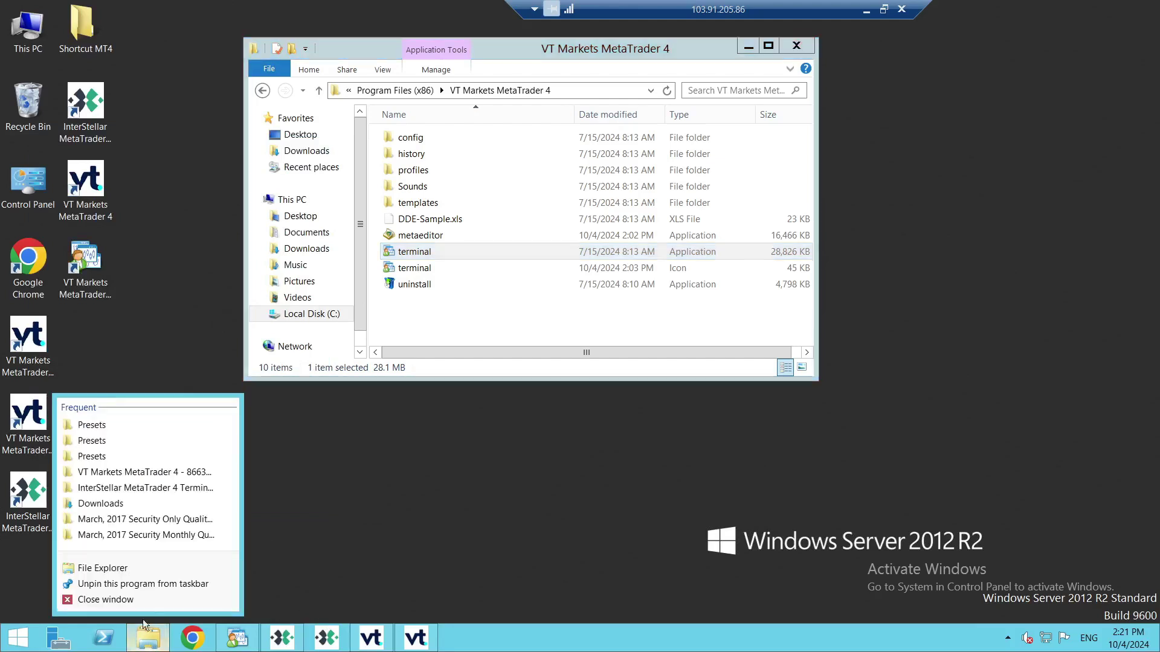
pyautogui.click(123, 572)
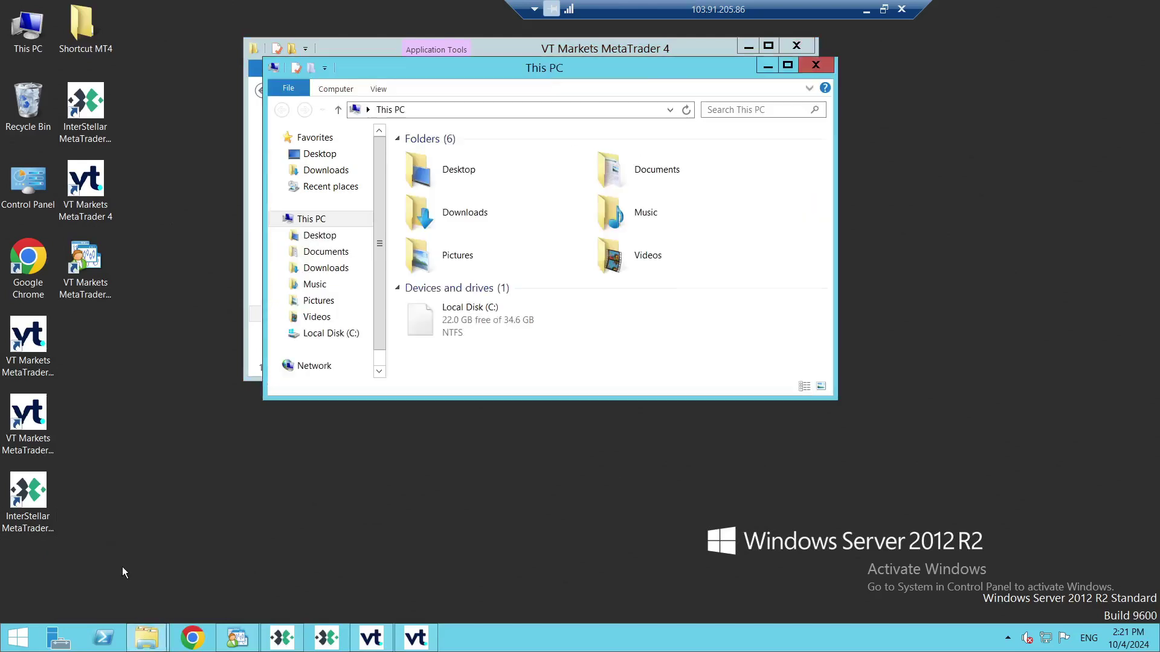
pyautogui.moveTo(475, 69); pyautogui.dragTo(505, 261)
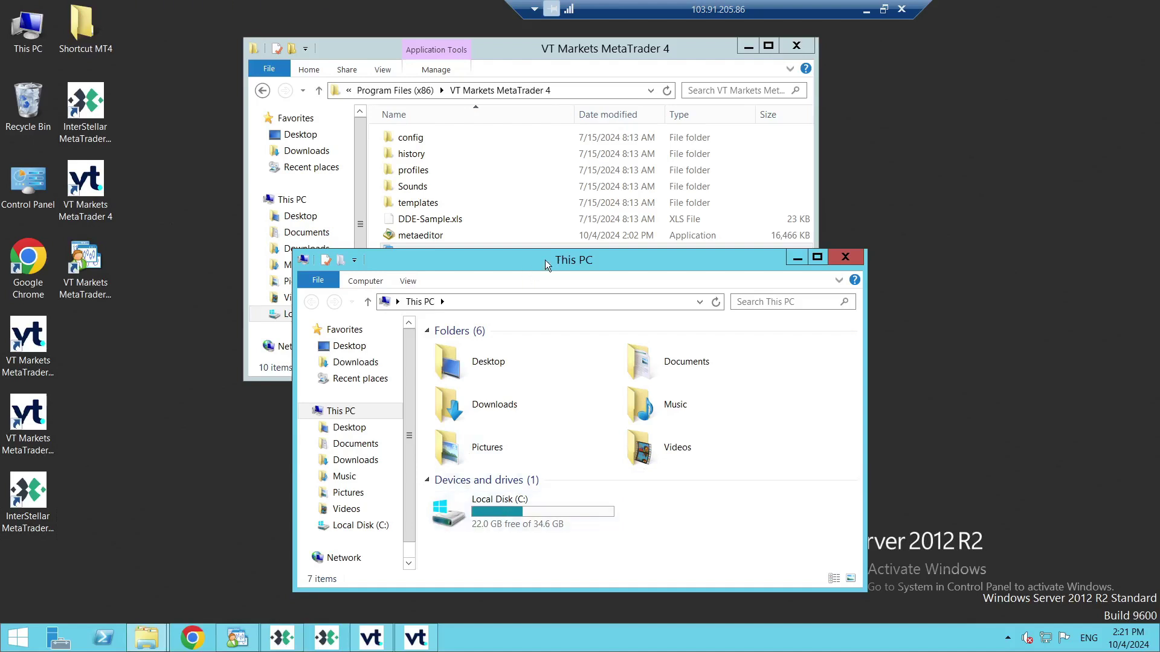
pyautogui.moveTo(545, 259); pyautogui.dragTo(493, 301)
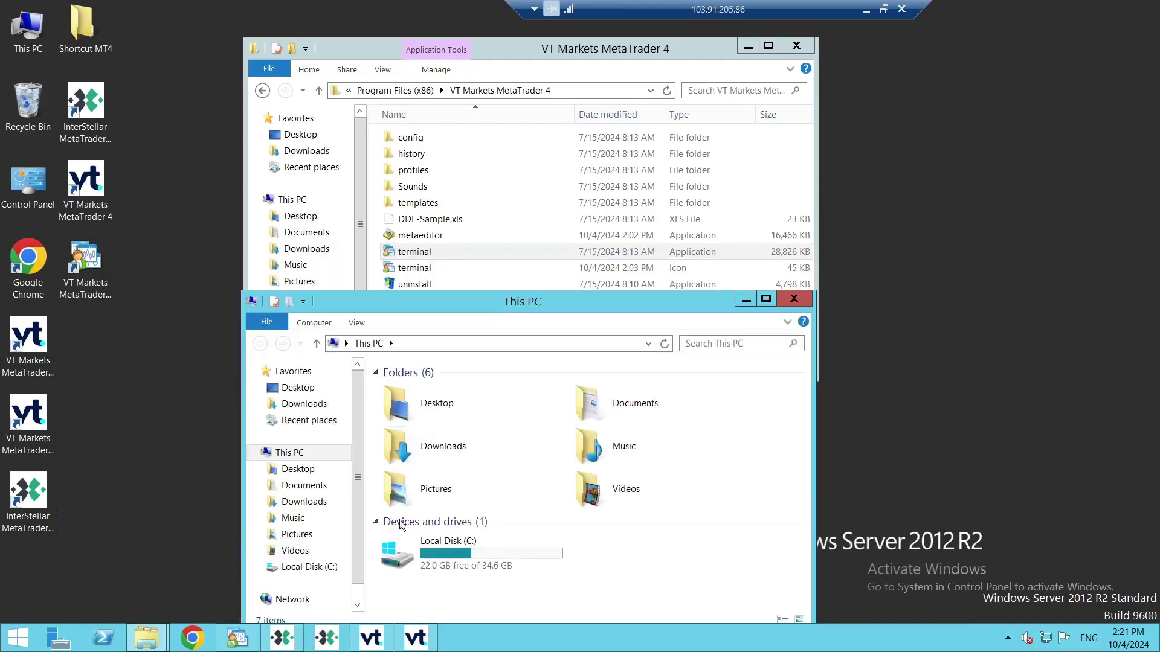
# Step: Launch the InterStellar MetaTrader 4 terminal, dismiss its account and login dialogs, check the build in its About information, and close the terminal
pyautogui.click(329, 640)
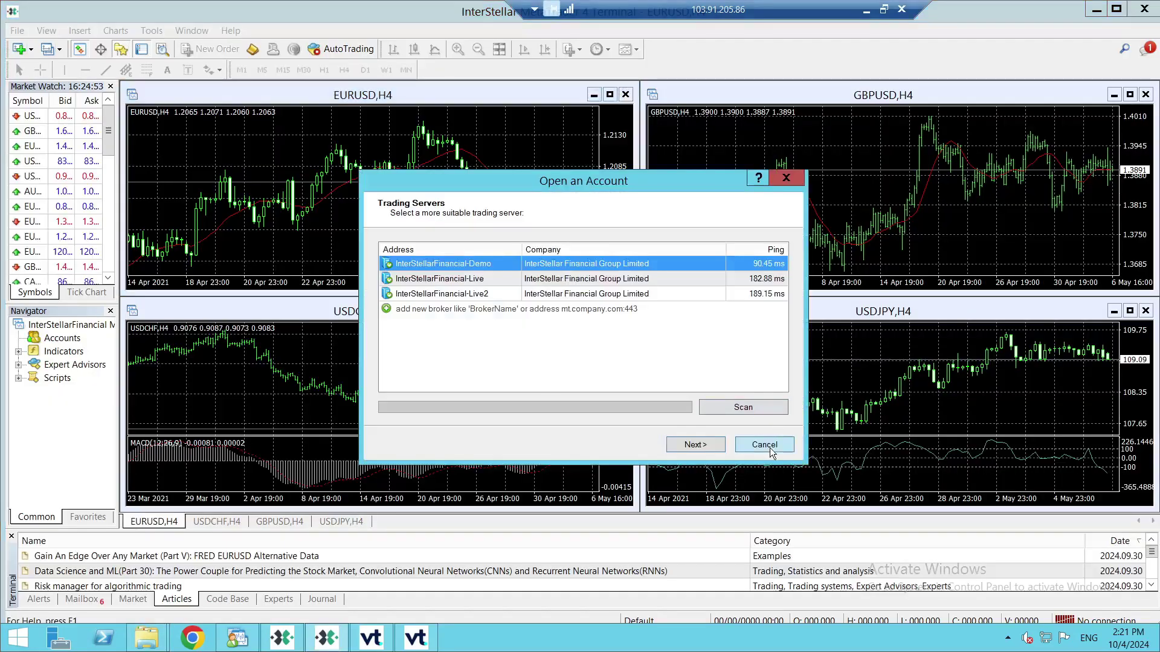
pyautogui.click(770, 448)
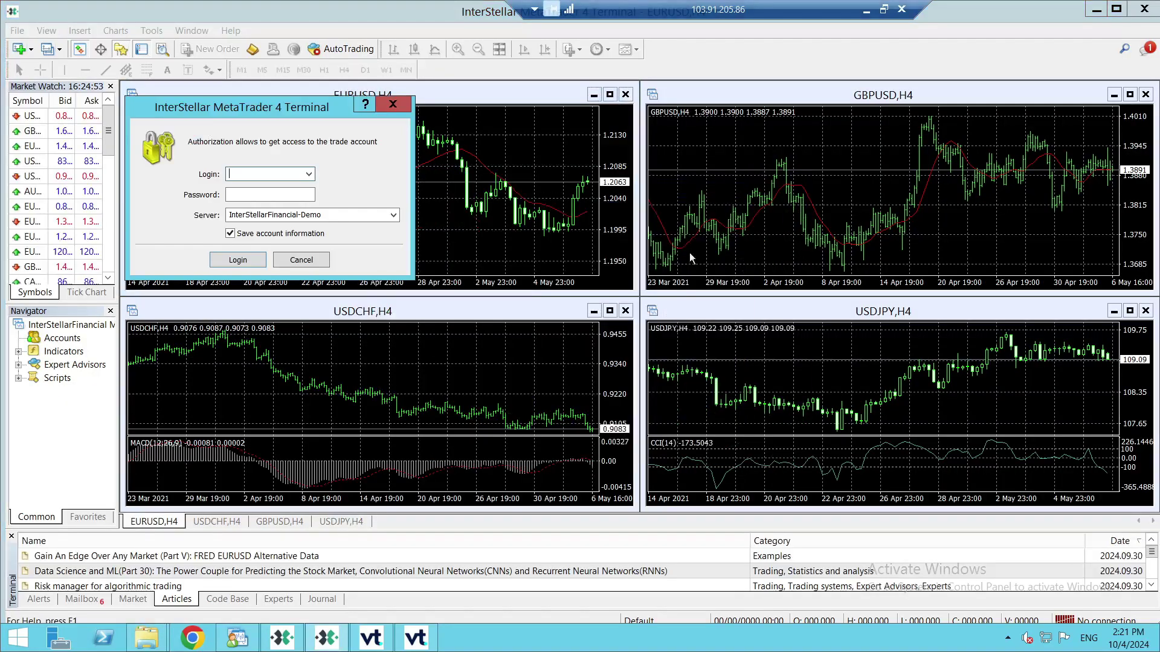
pyautogui.click(299, 260)
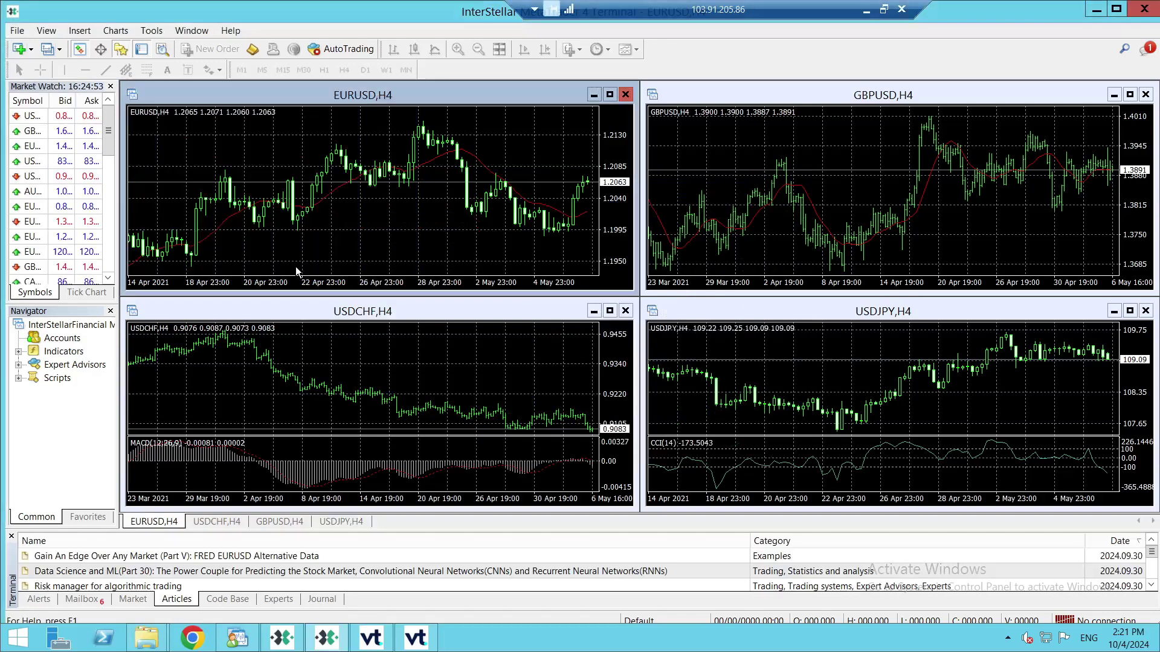
pyautogui.click(231, 31)
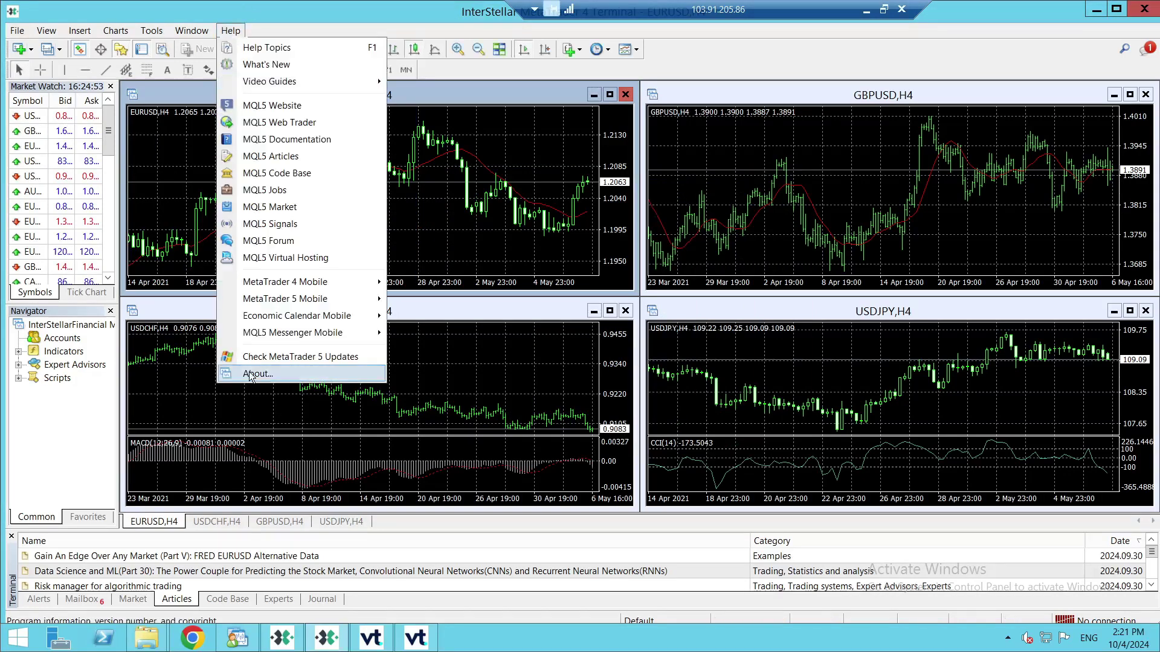
pyautogui.click(250, 374)
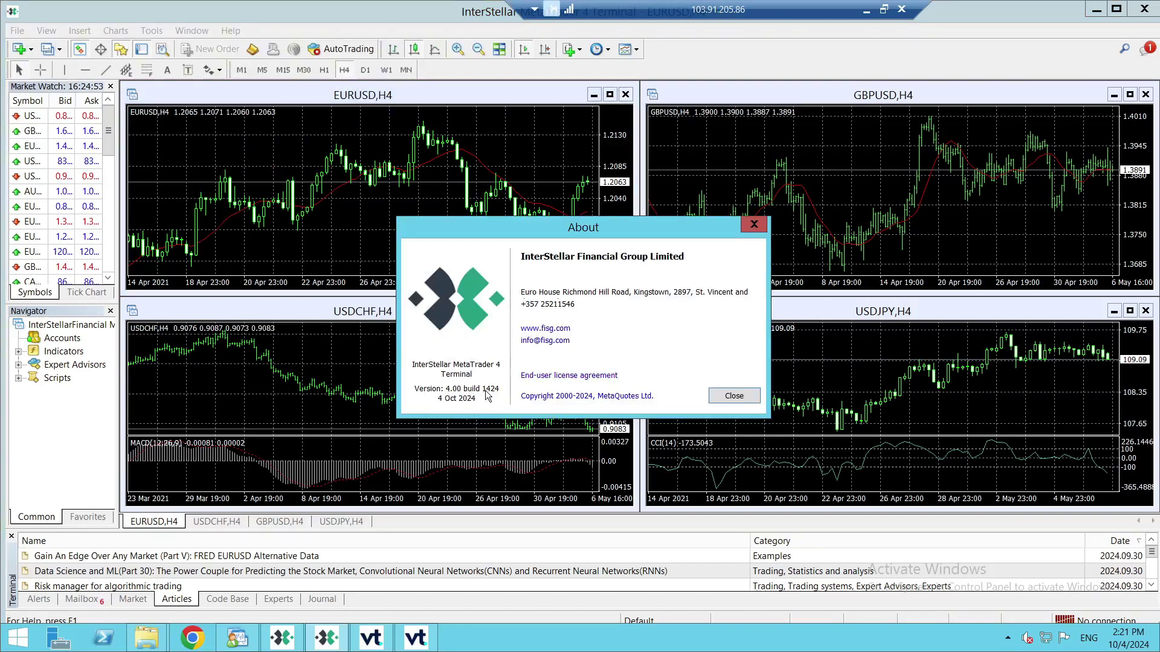
pyautogui.click(737, 398)
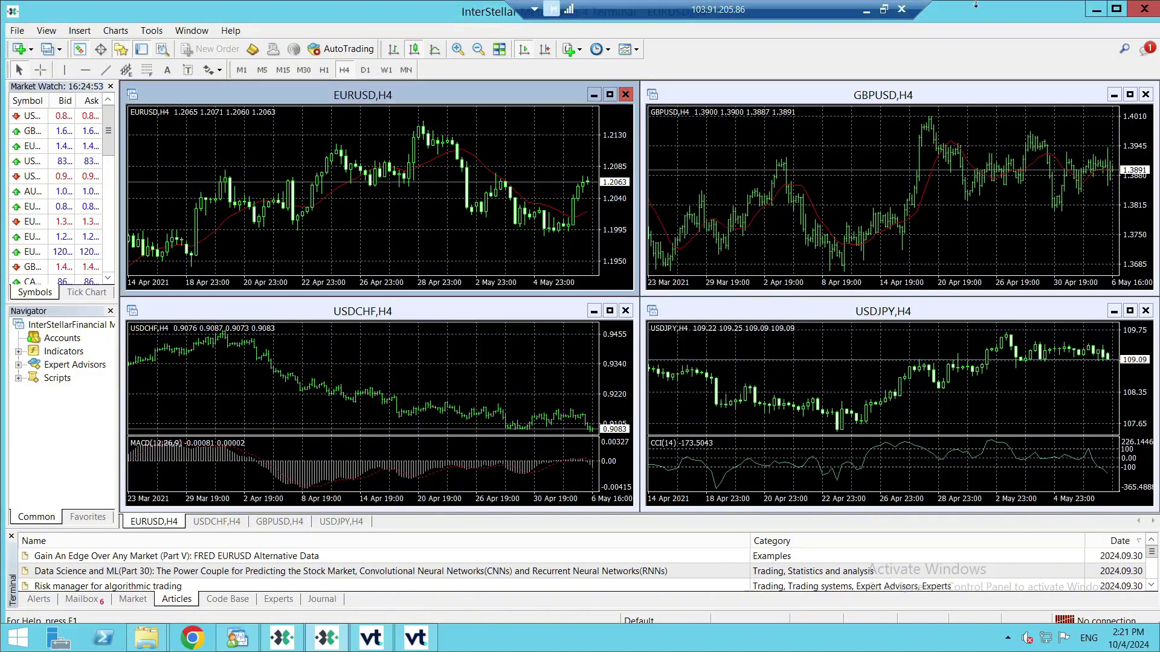
pyautogui.click(1144, 9)
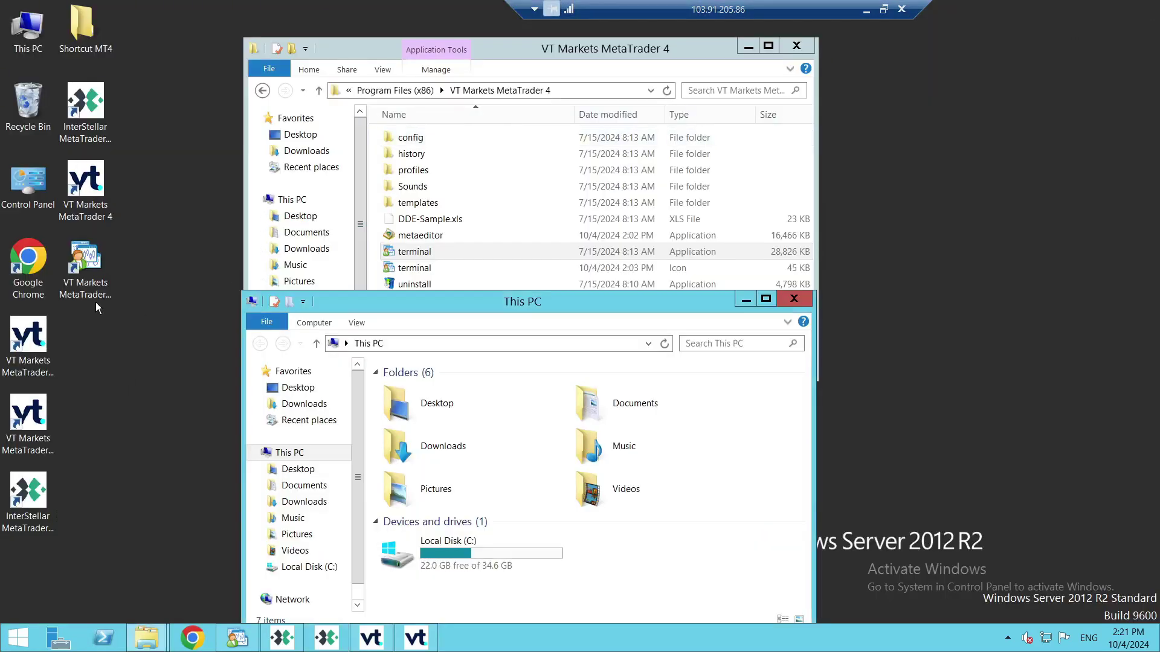
# Step: Examine the installation folder name in the target path of the InterStellar MetaTrader 4 Terminal desktop shortcut's properties
pyautogui.rightClick(89, 137)
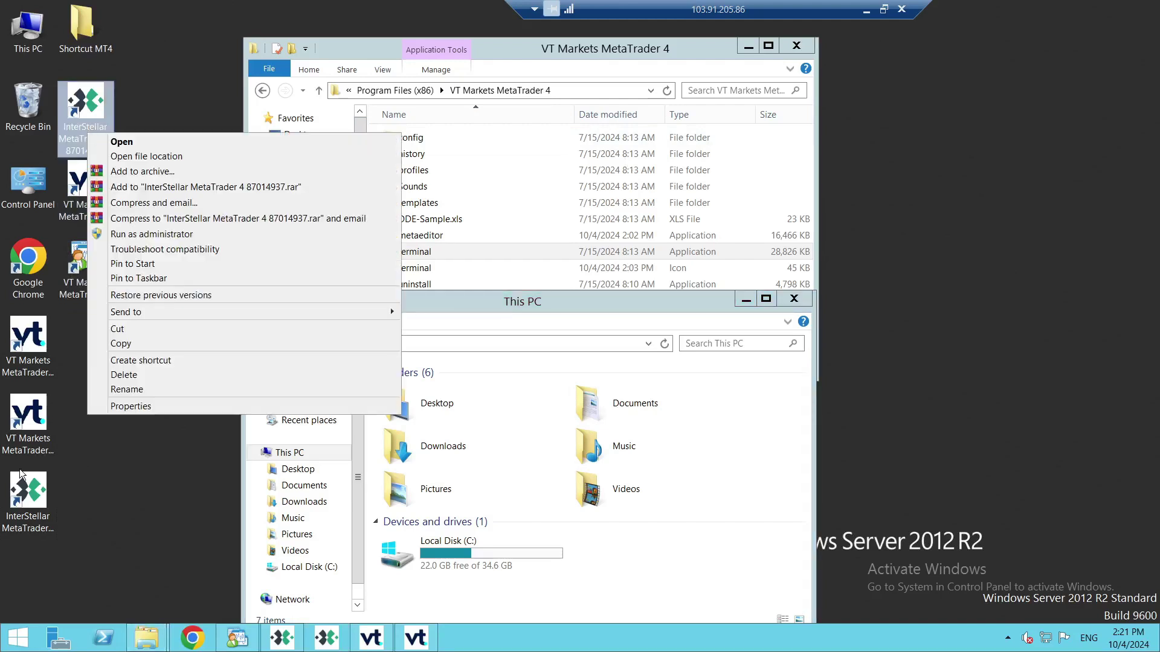
pyautogui.rightClick(22, 503)
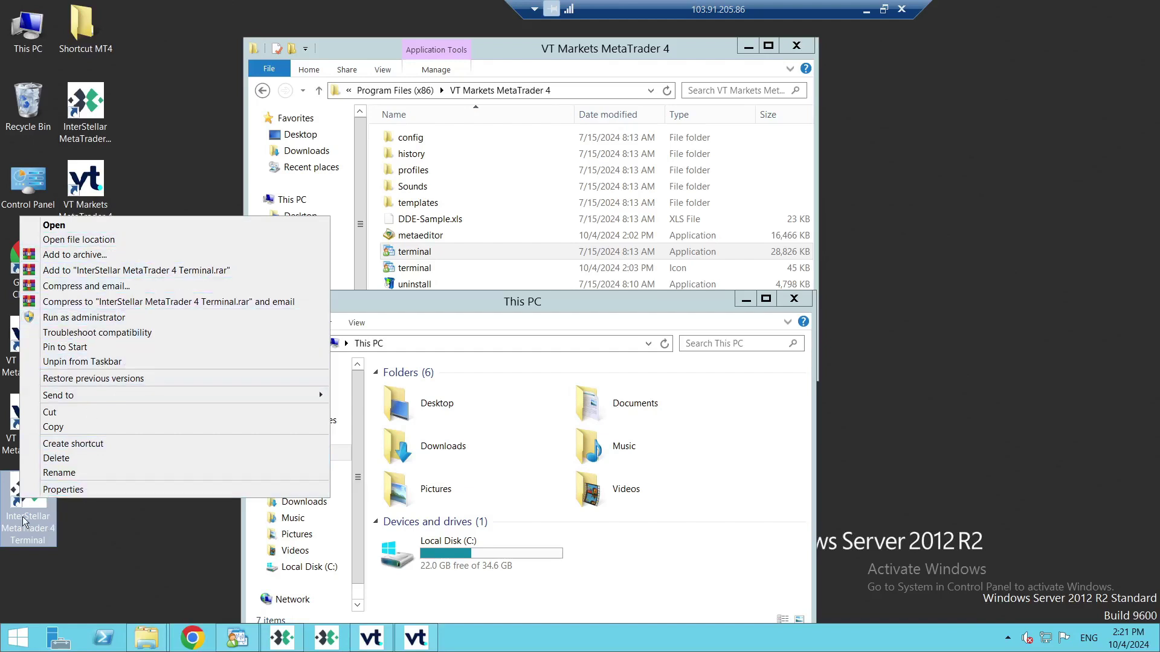
pyautogui.click(72, 490)
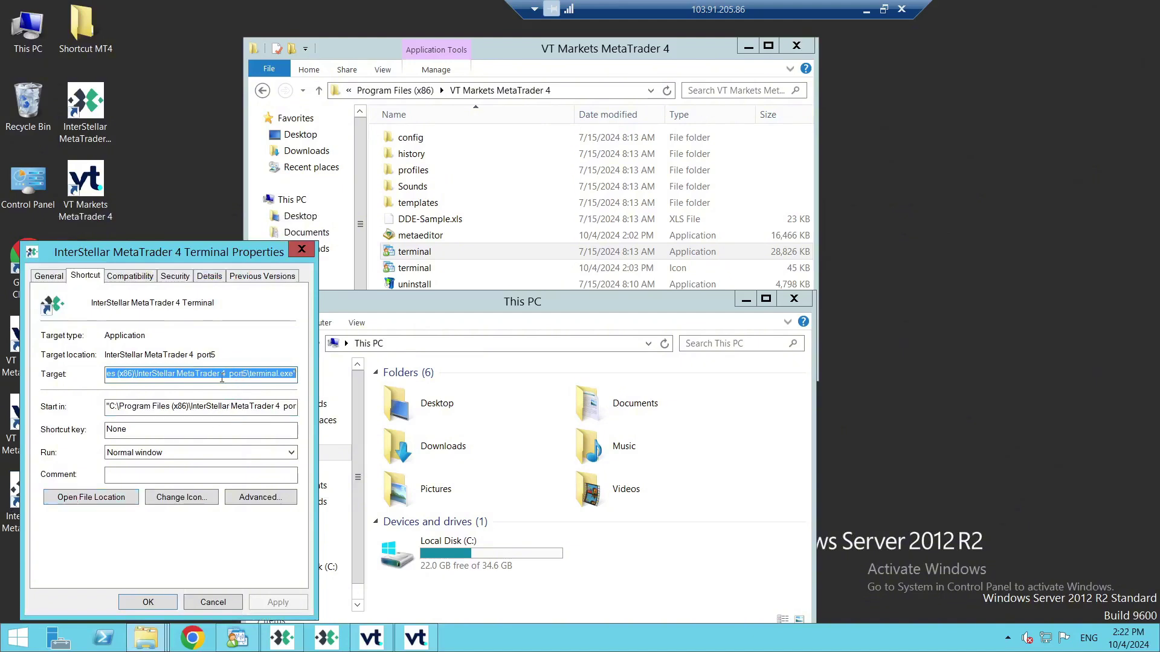
pyautogui.moveTo(197, 376); pyautogui.dragTo(251, 390)
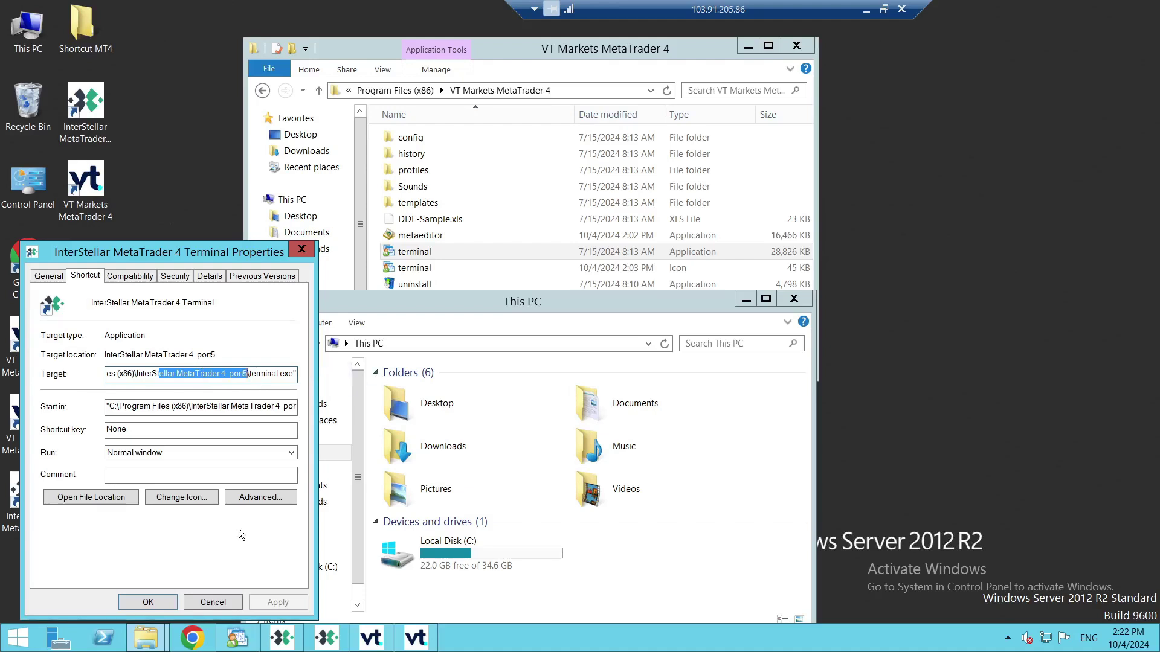
# Step: Move the This PC window clear of the shortcut properties and browse it to the InterStellar MetaTrader 4 port5 folder in Program Files (x86) on Local Disk (C:)
pyautogui.click(486, 302)
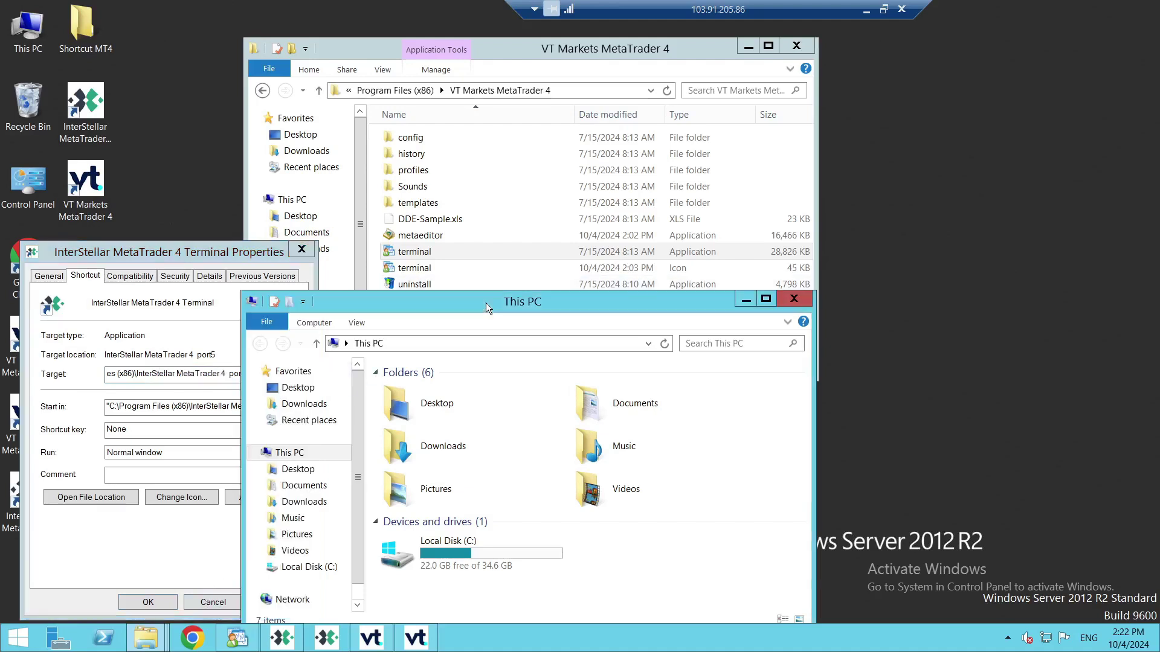
pyautogui.moveTo(485, 303); pyautogui.dragTo(774, 123)
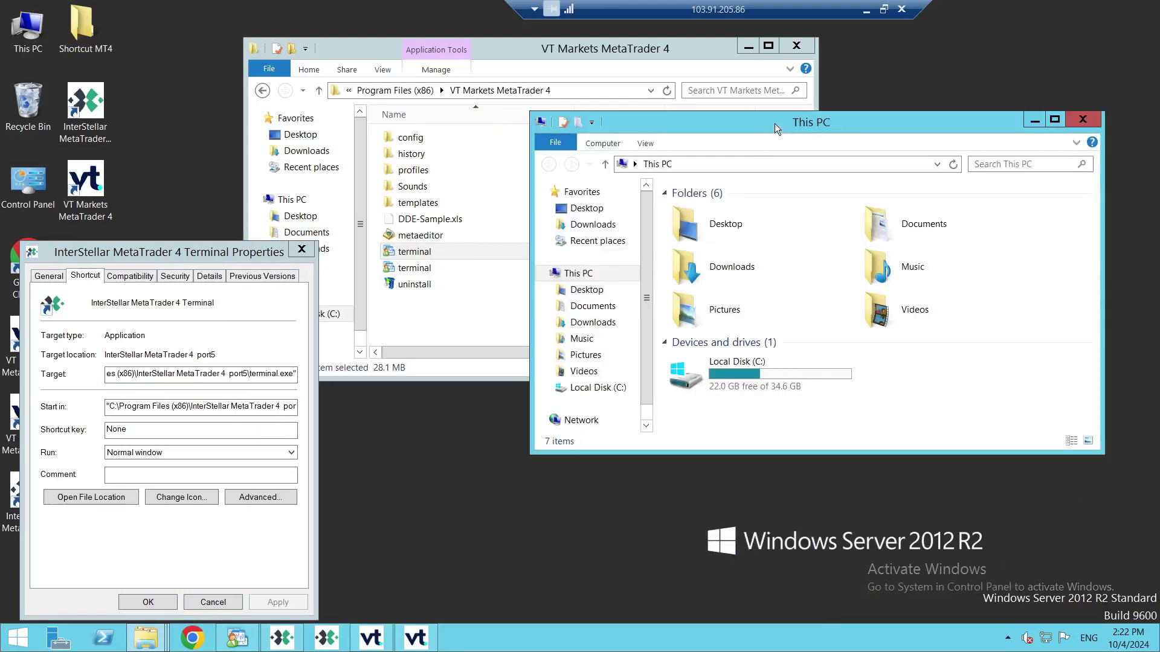
pyautogui.click(731, 372)
pyautogui.doubleClick(731, 372)
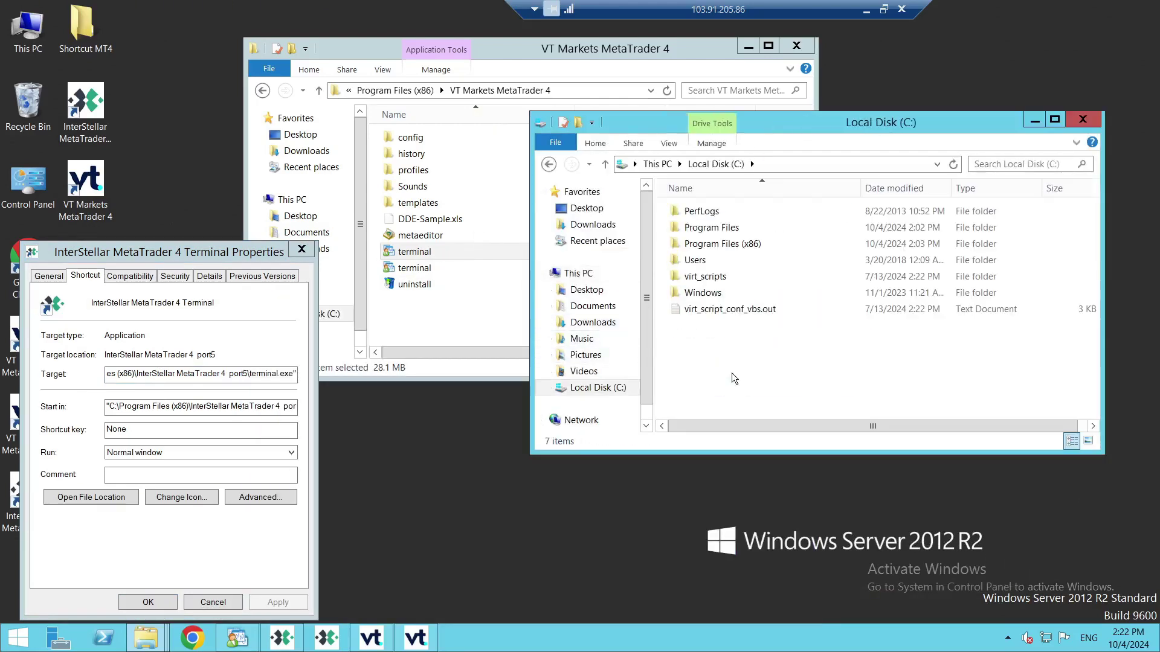
pyautogui.doubleClick(744, 244)
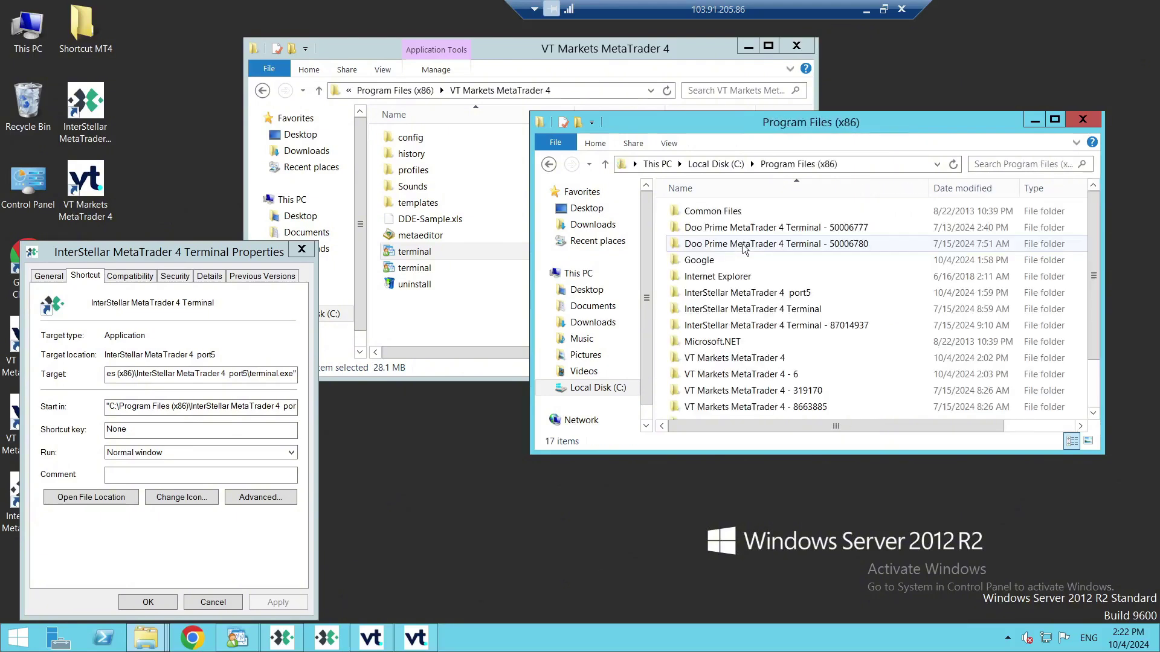
pyautogui.scroll(-2, 767, 272)
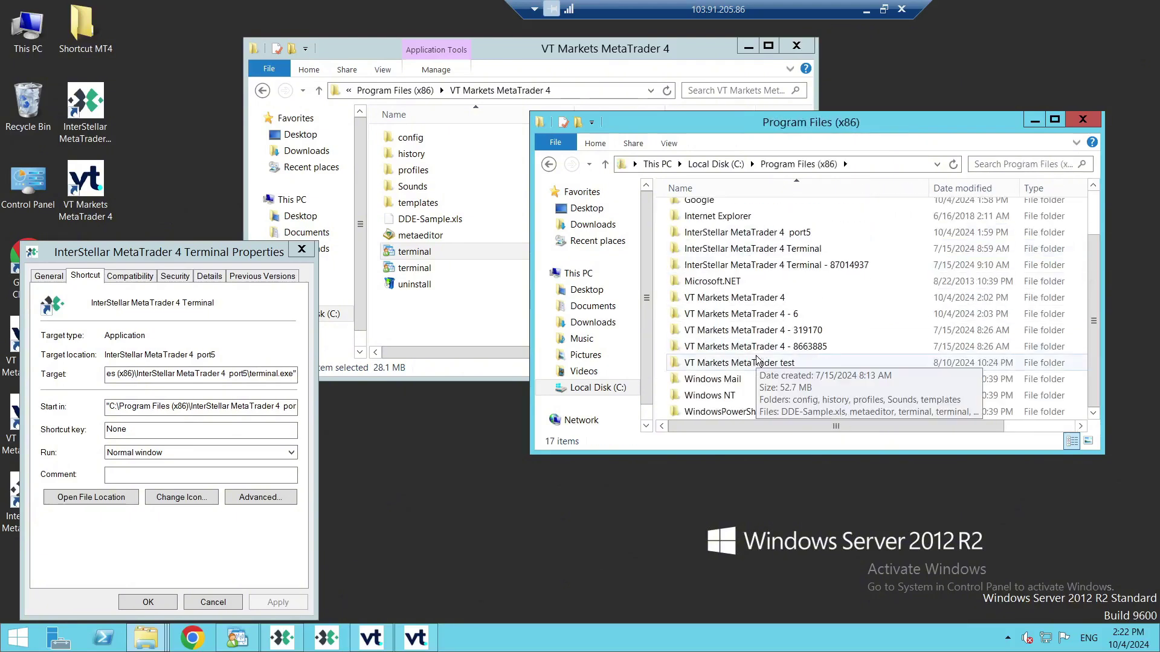
pyautogui.doubleClick(767, 236)
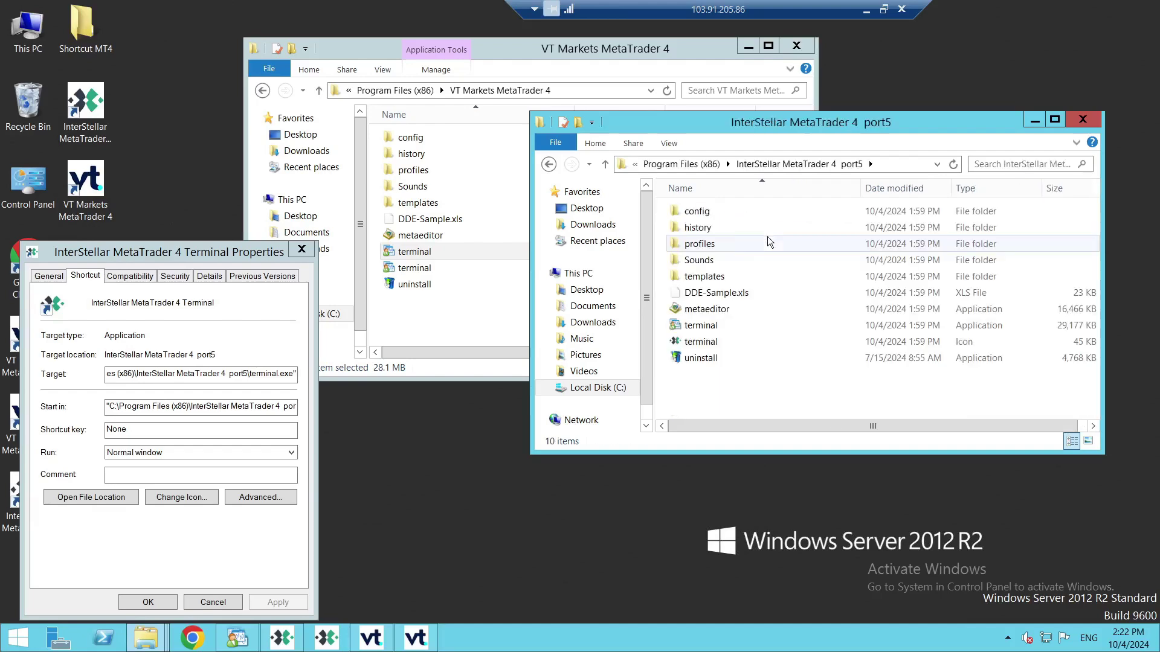
# Step: Copy the terminal application from the VT Markets MetaTrader 4 folder into the InterStellar MetaTrader 4 port5 folder, replacing the existing terminal.exe
pyautogui.click(521, 41)
pyautogui.moveTo(527, 54); pyautogui.dragTo(355, 30)
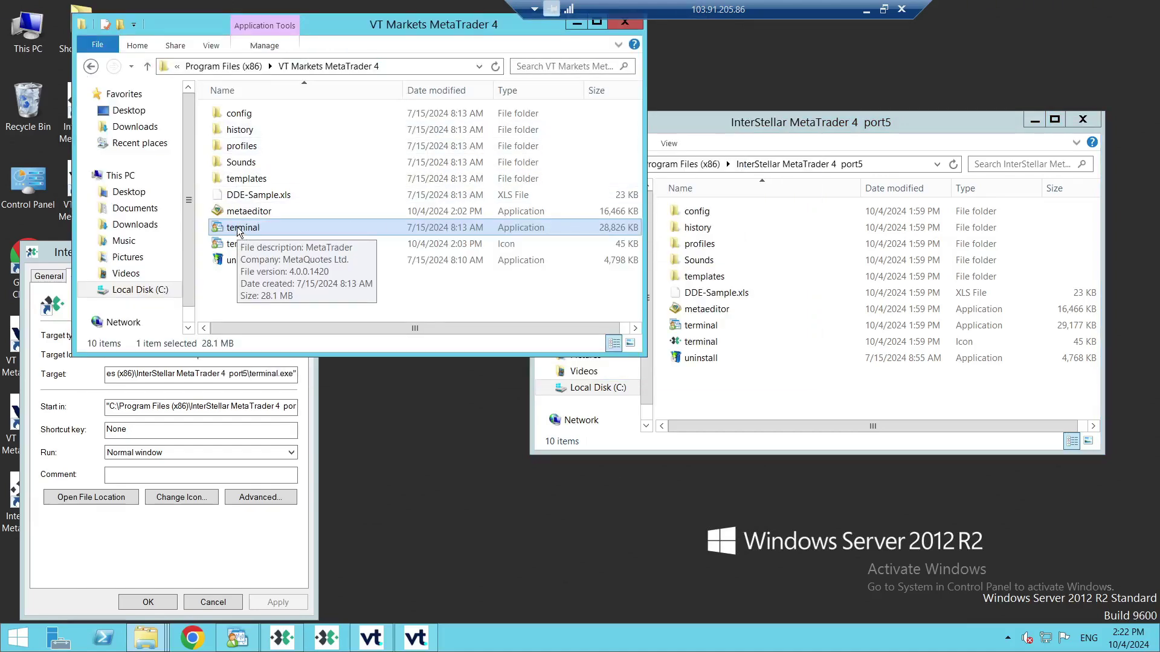
pyautogui.moveTo(237, 231); pyautogui.dragTo(782, 378)
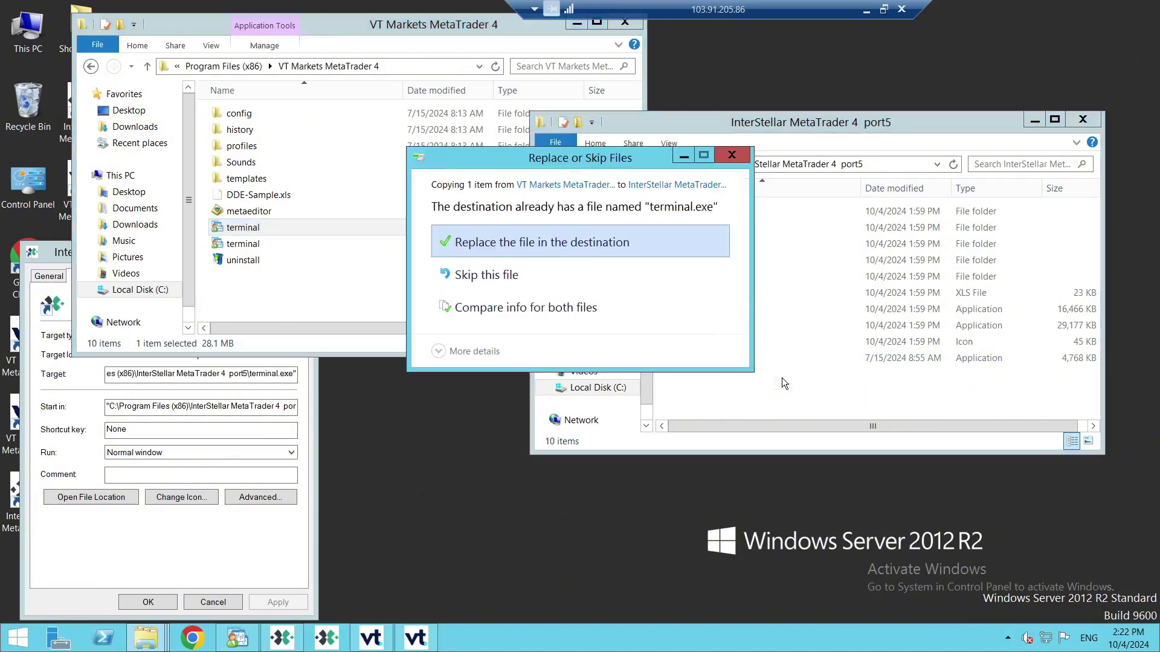
pyautogui.click(585, 238)
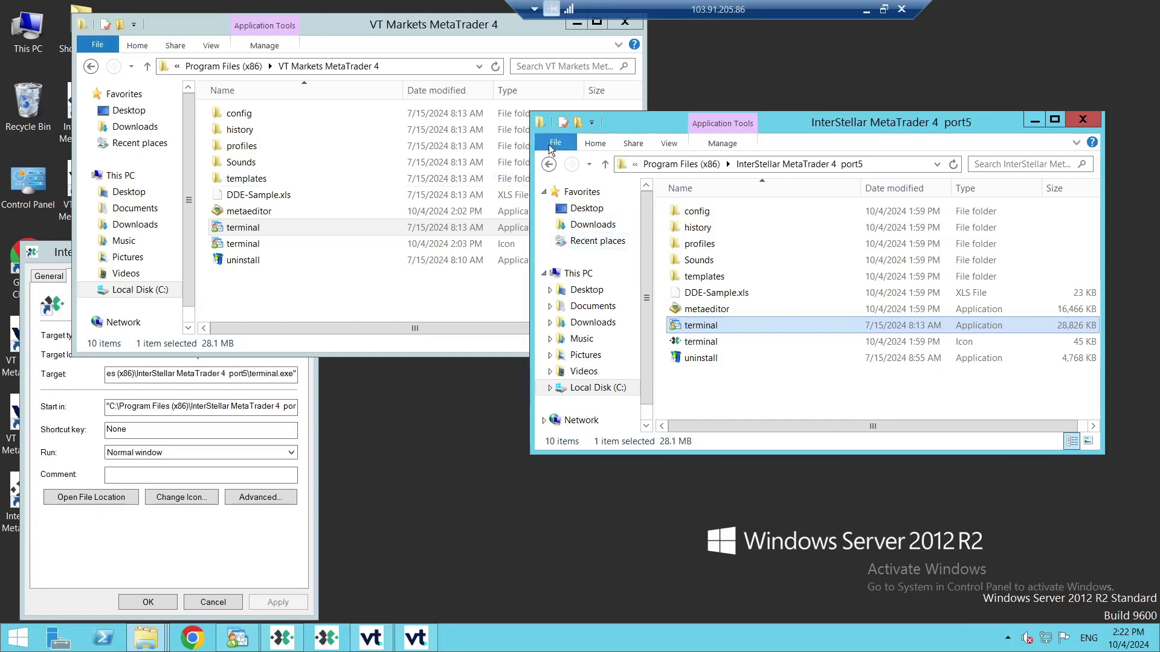
# Step: Close both MetaTrader 4 folder windows and the InterStellar shortcut's properties, leaving its settings as they are
pyautogui.click(627, 23)
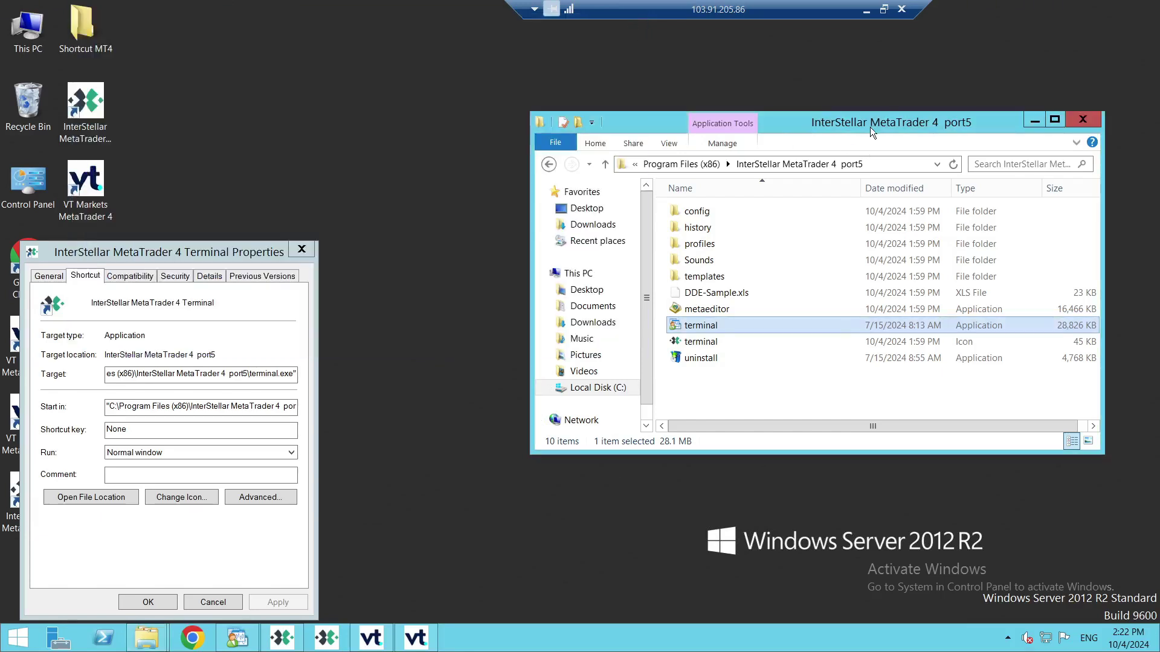
pyautogui.moveTo(868, 121); pyautogui.dragTo(735, 104)
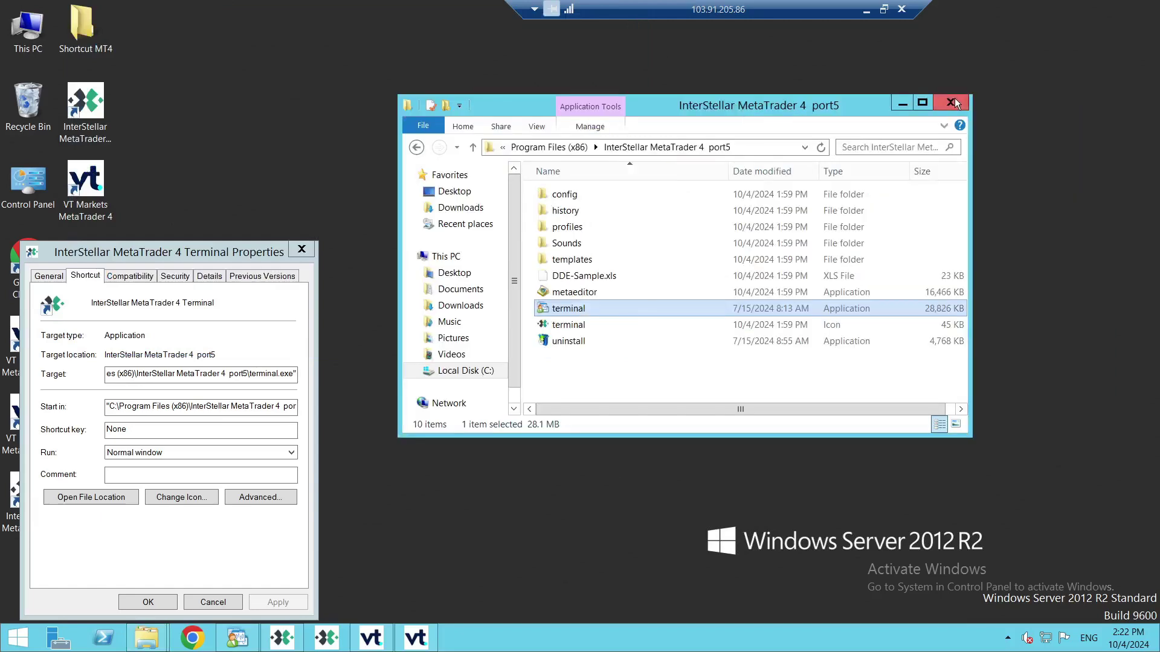
pyautogui.click(952, 103)
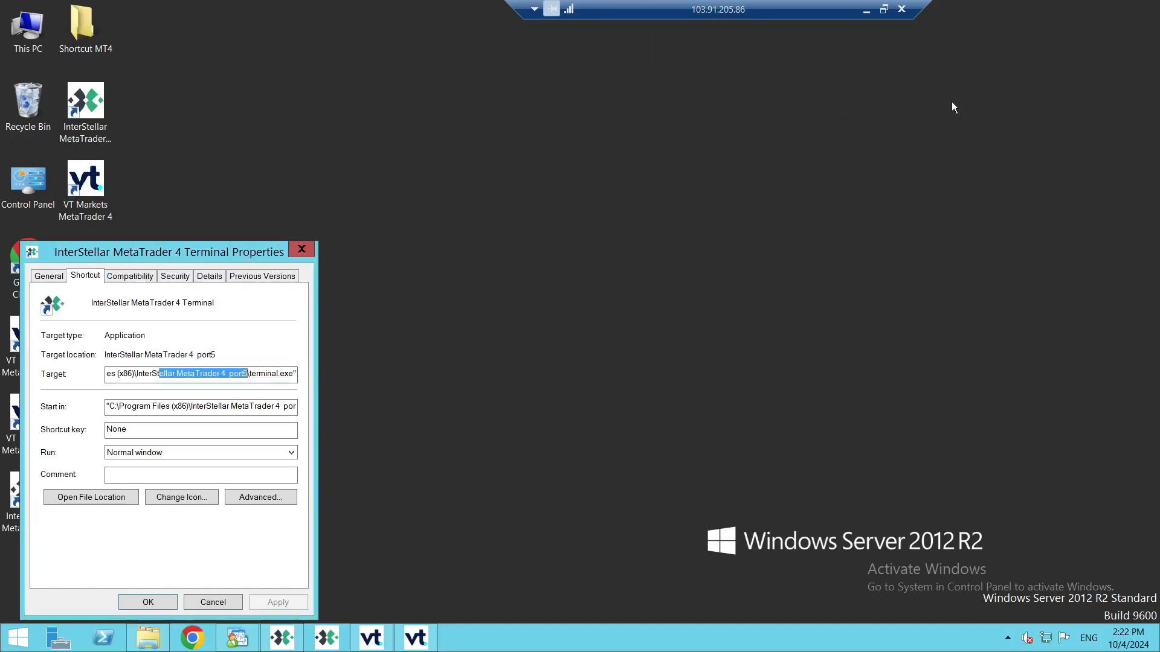
pyautogui.click(301, 250)
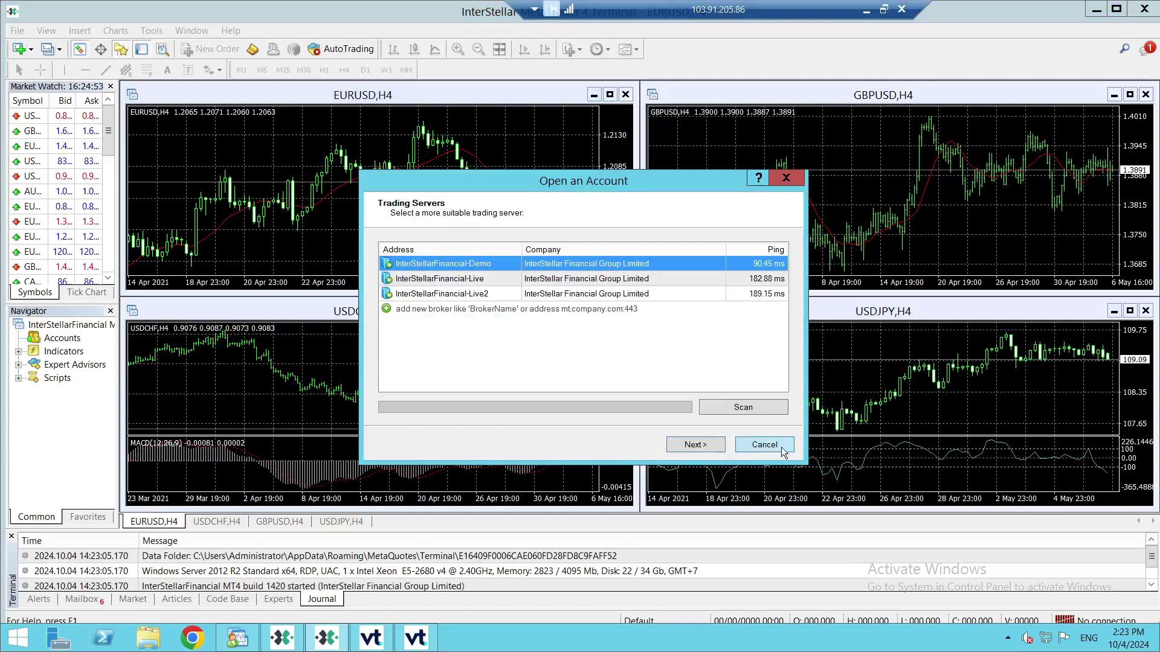
# Step: Dismiss the account and login dialogs in the relaunched InterStellar terminal and check its build in the About information
pyautogui.click(774, 445)
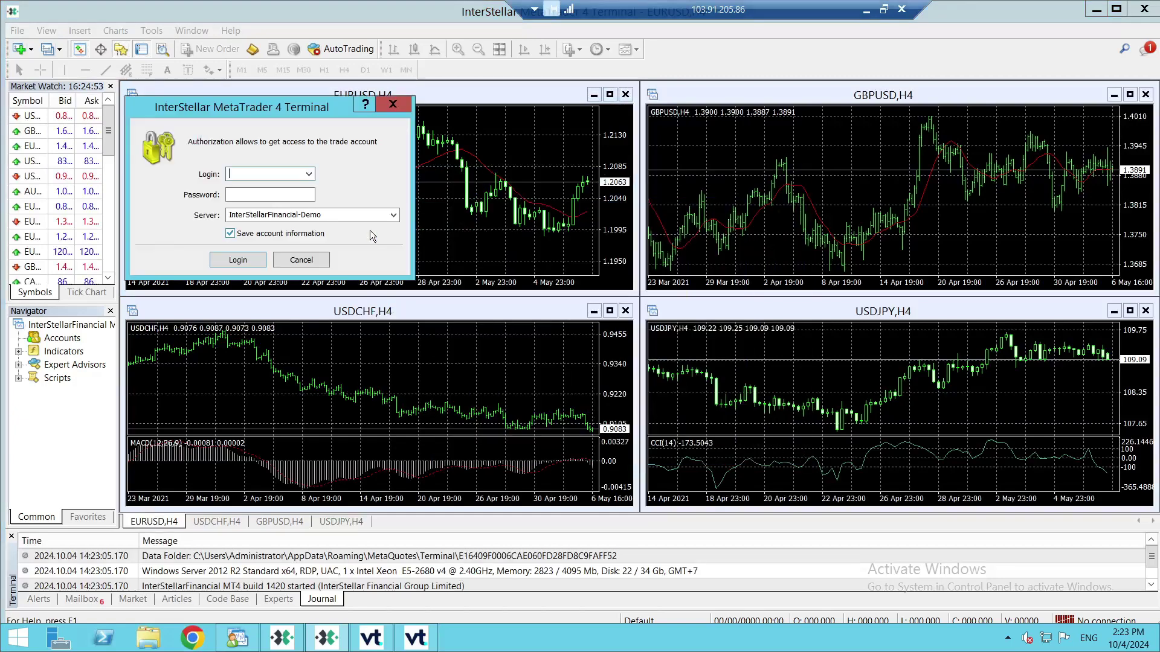
pyautogui.click(300, 261)
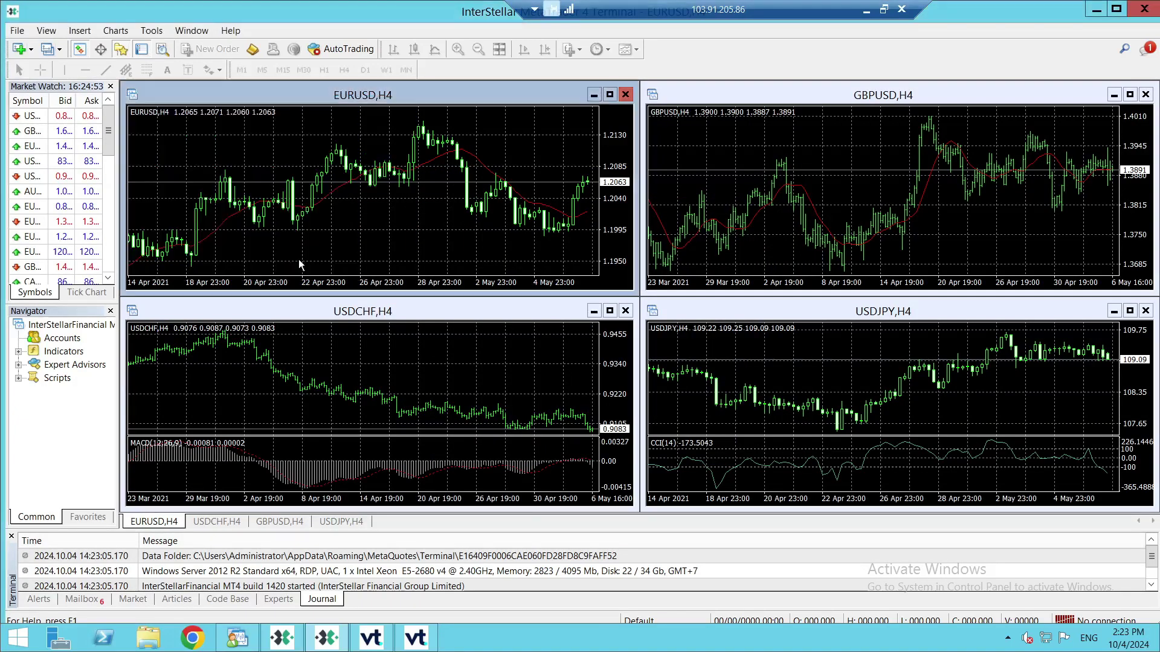
pyautogui.click(232, 31)
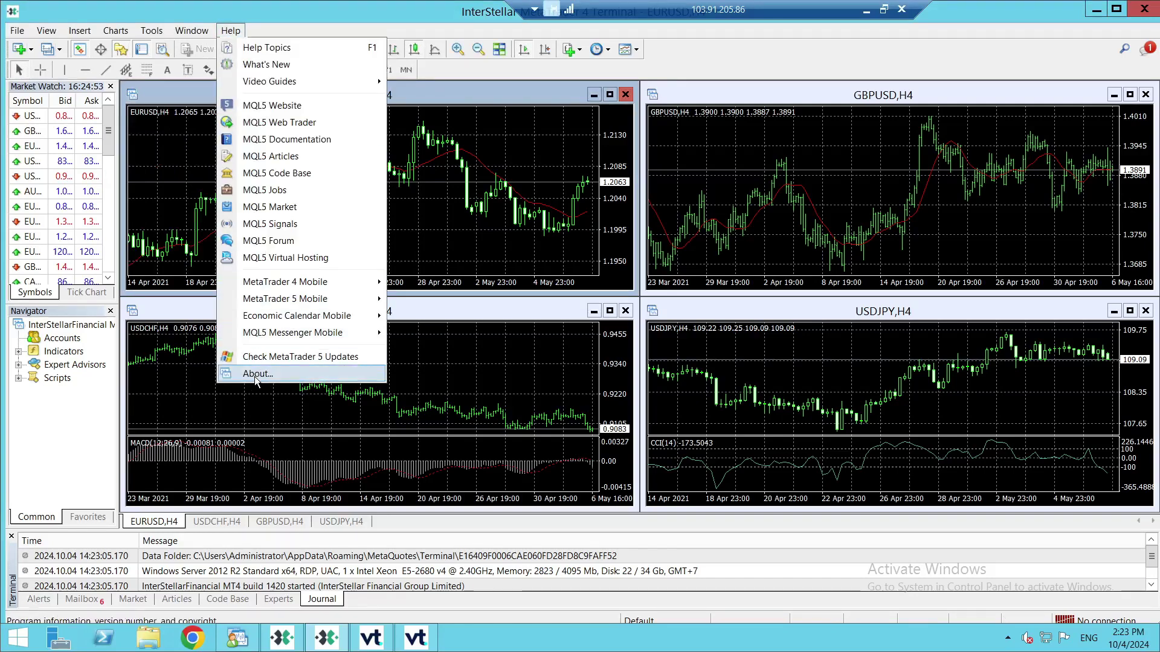
pyautogui.click(255, 376)
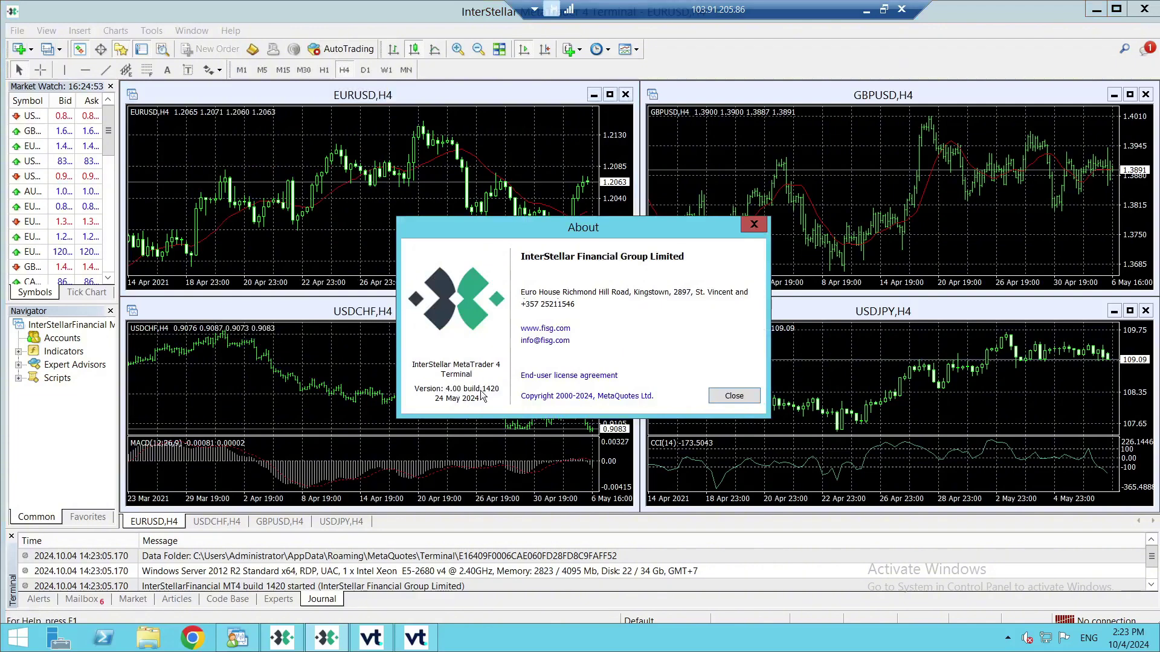